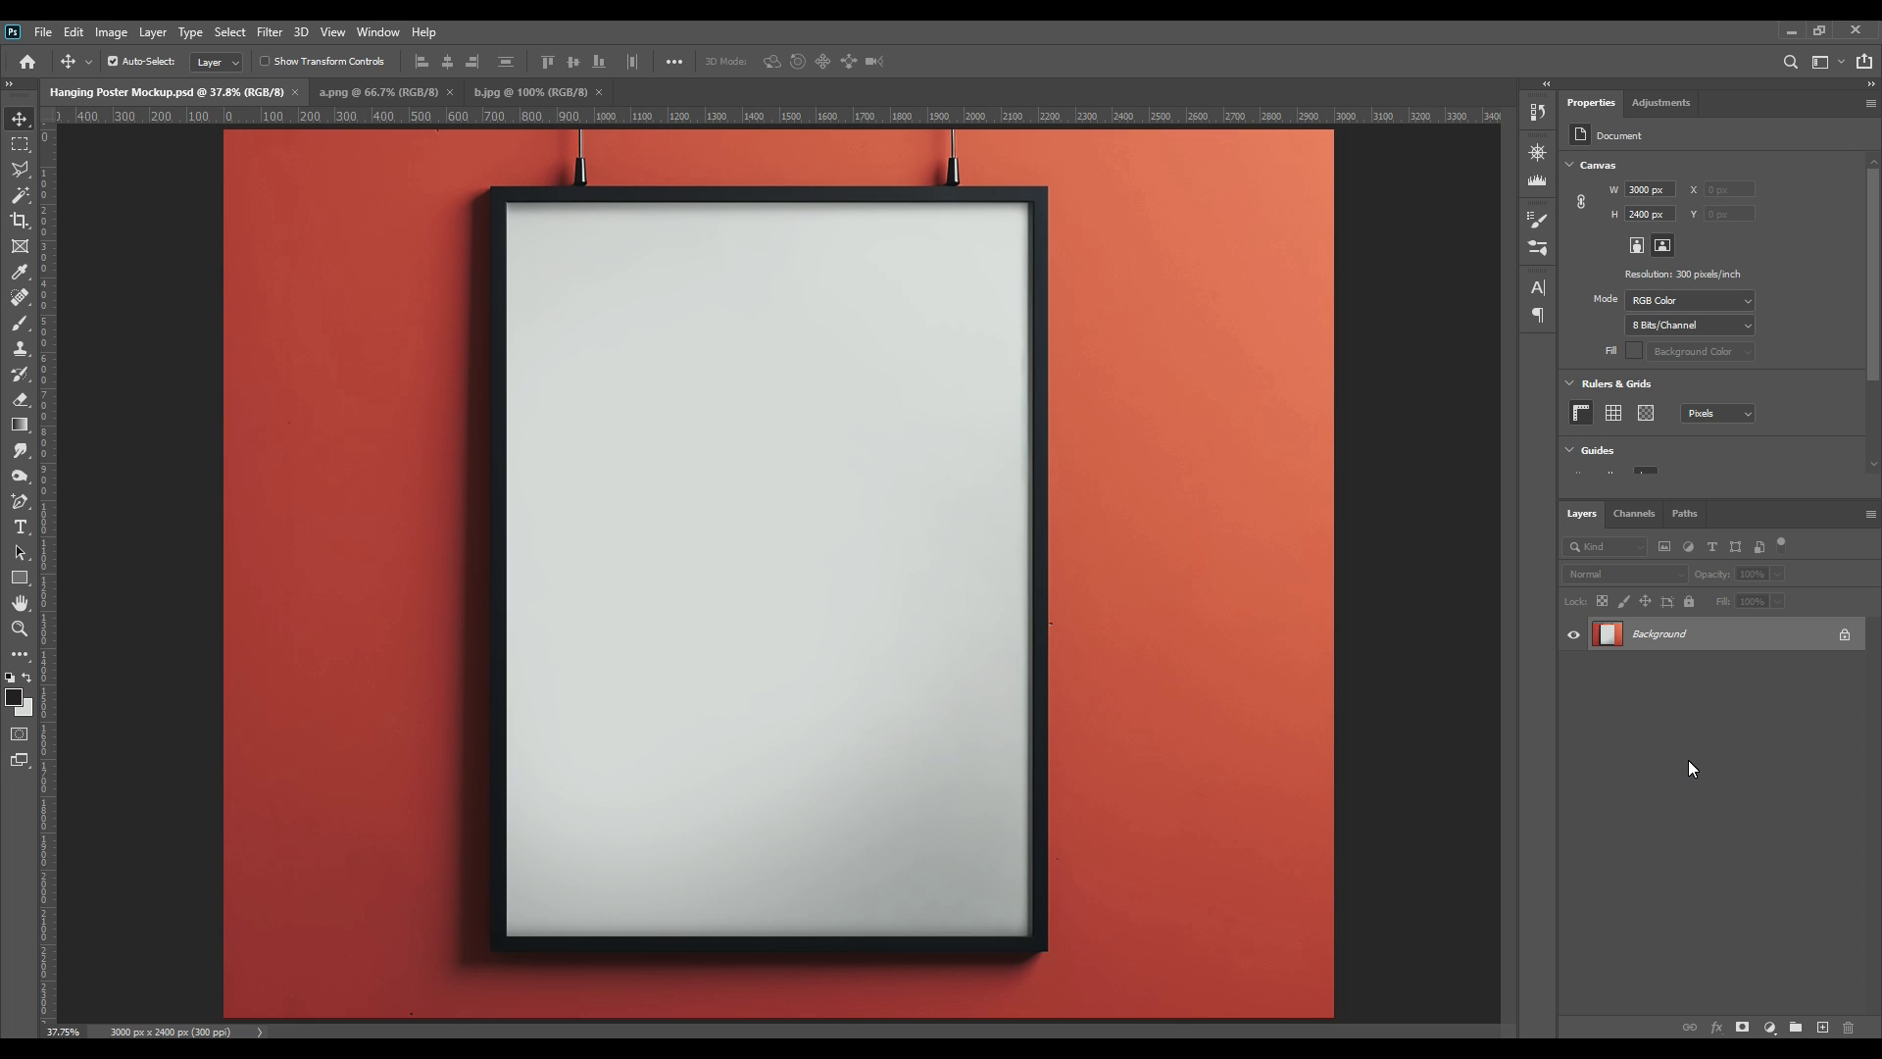
# Step: Draw a Rectangle 1 shape over the blank poster and convert it to an embedded smart object
pyautogui.click(20, 580)
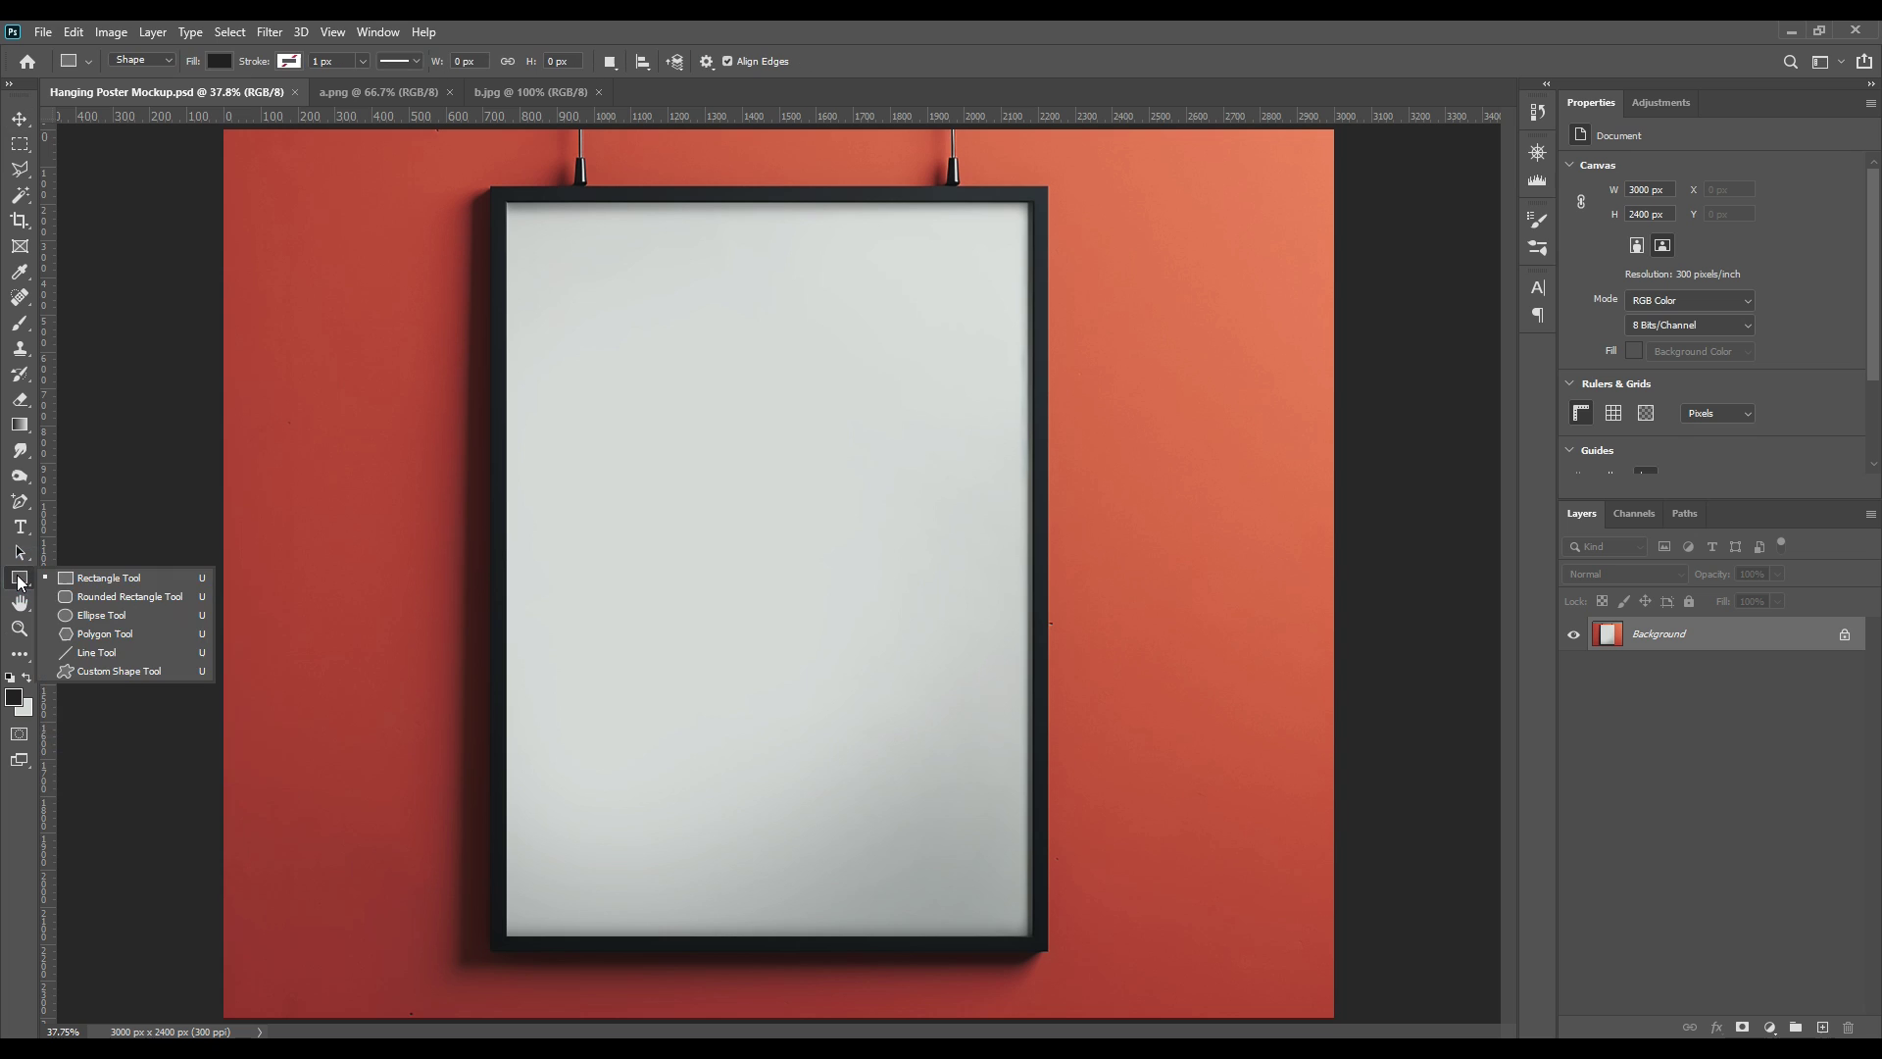
pyautogui.click(78, 576)
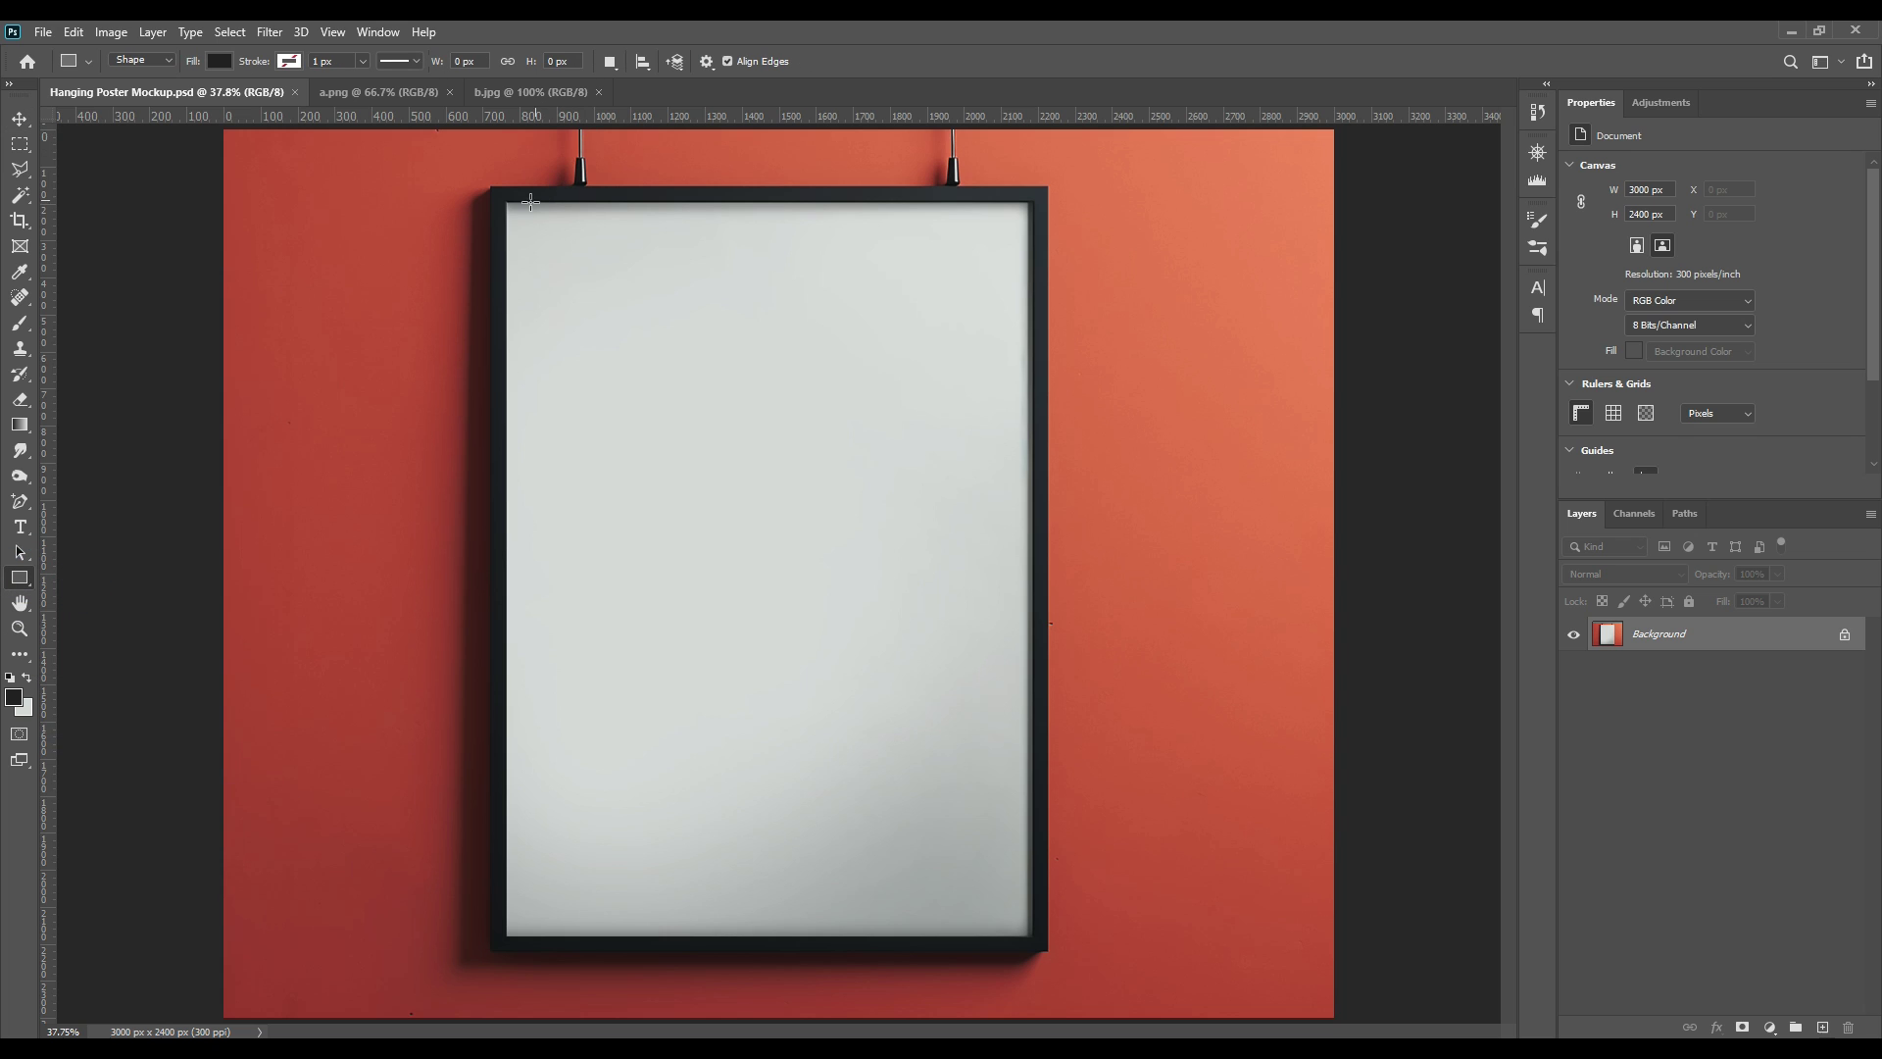
pyautogui.moveTo(508, 202); pyautogui.dragTo(1031, 934)
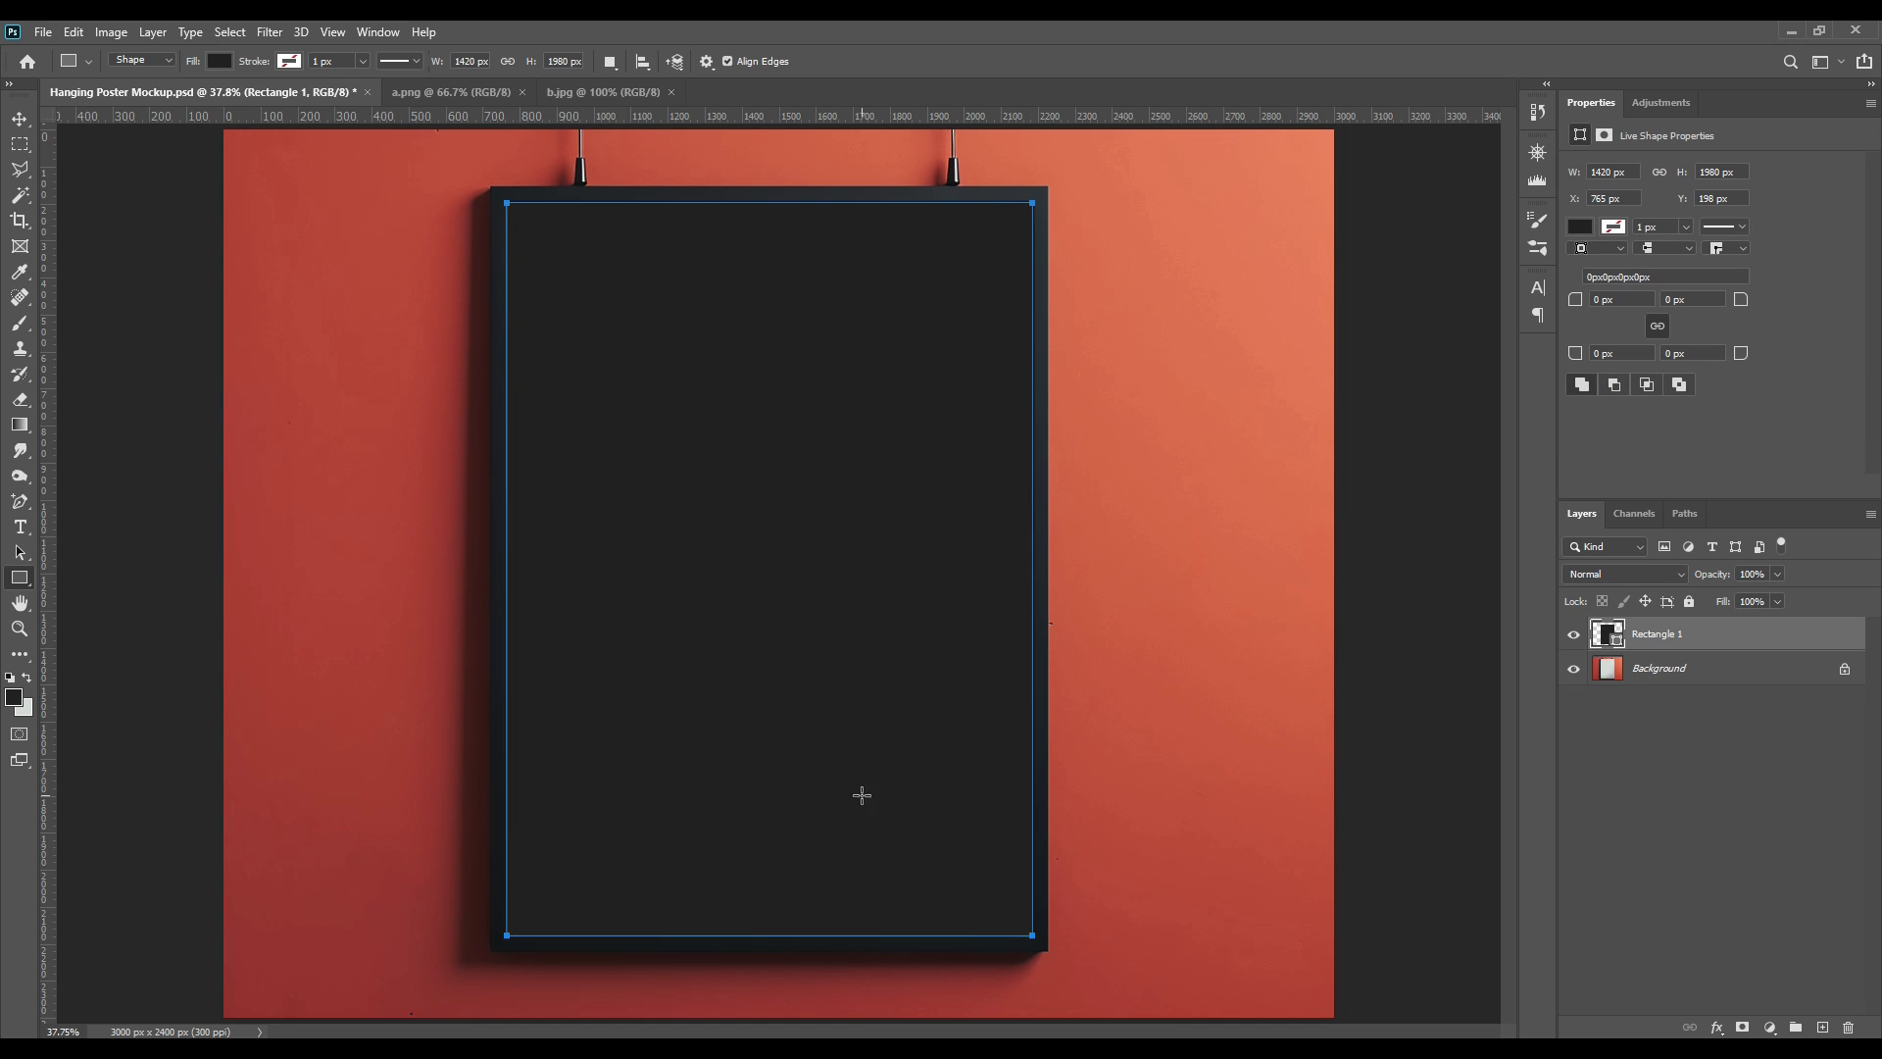
pyautogui.rightClick(1694, 637)
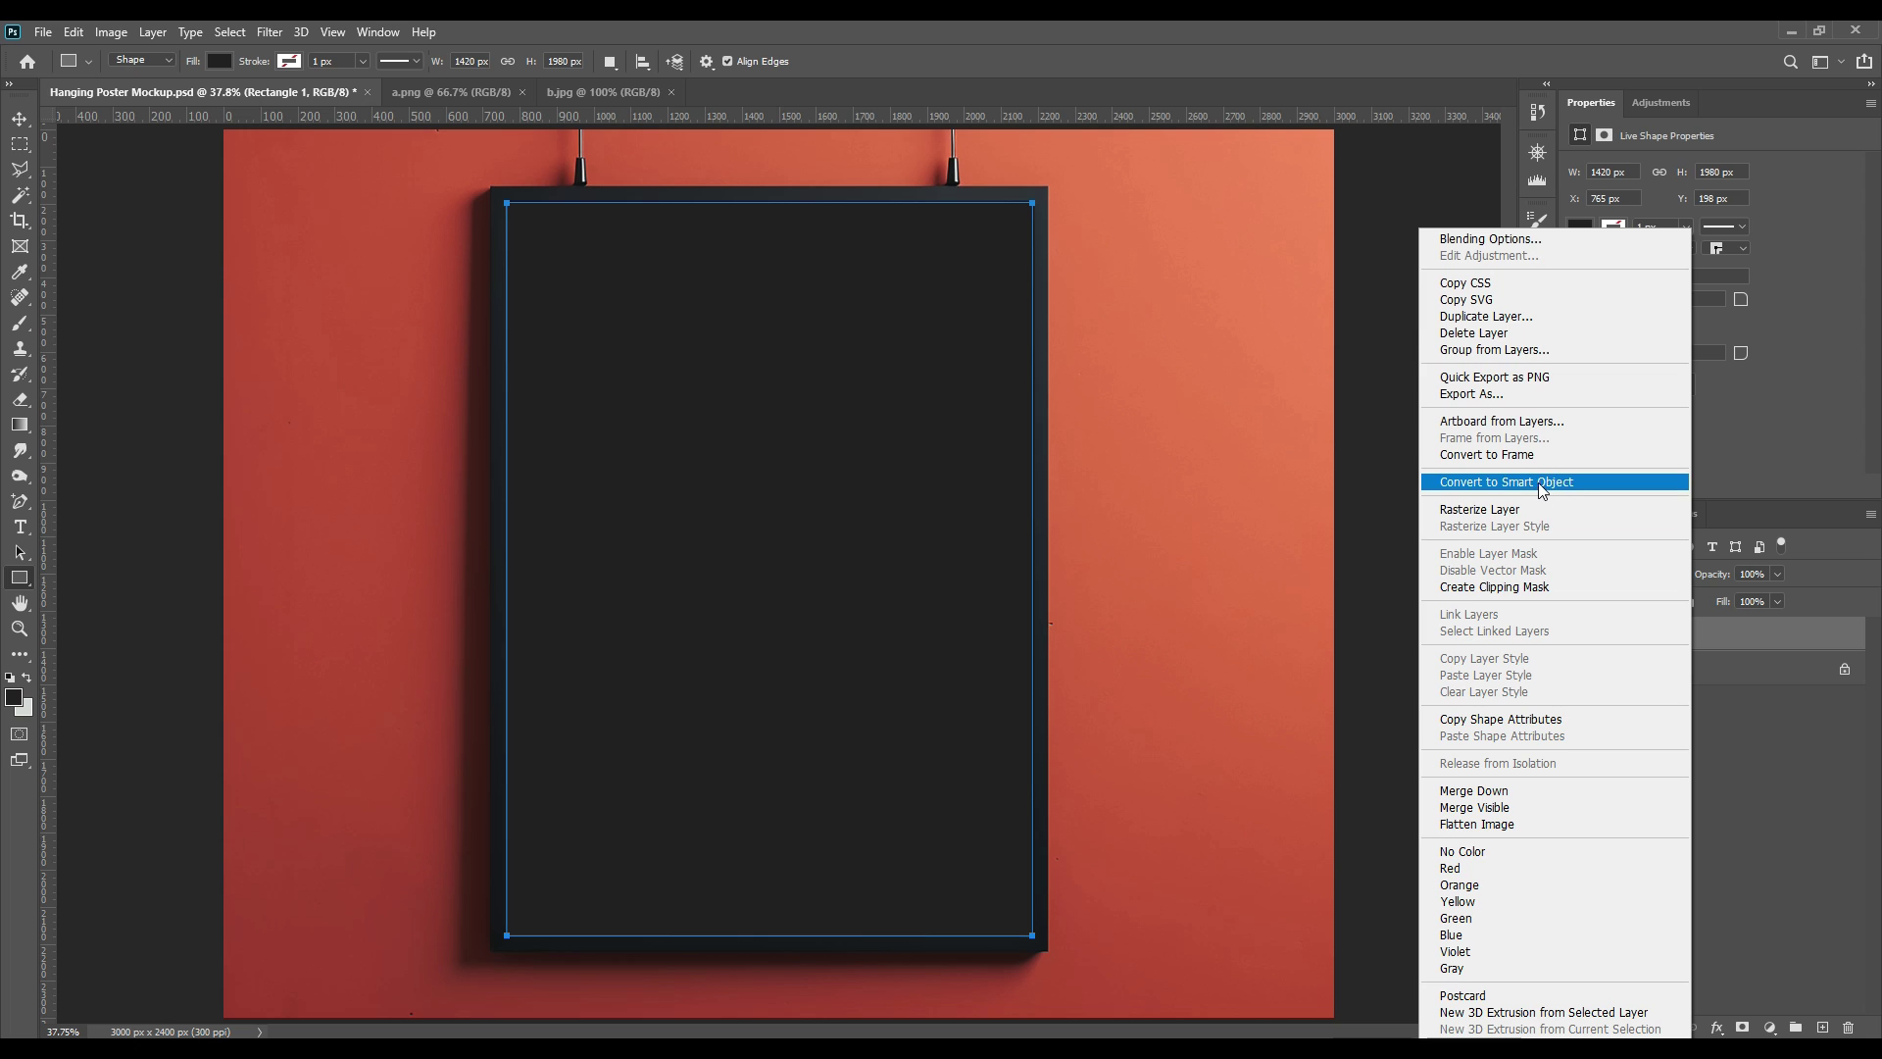
pyautogui.click(1538, 485)
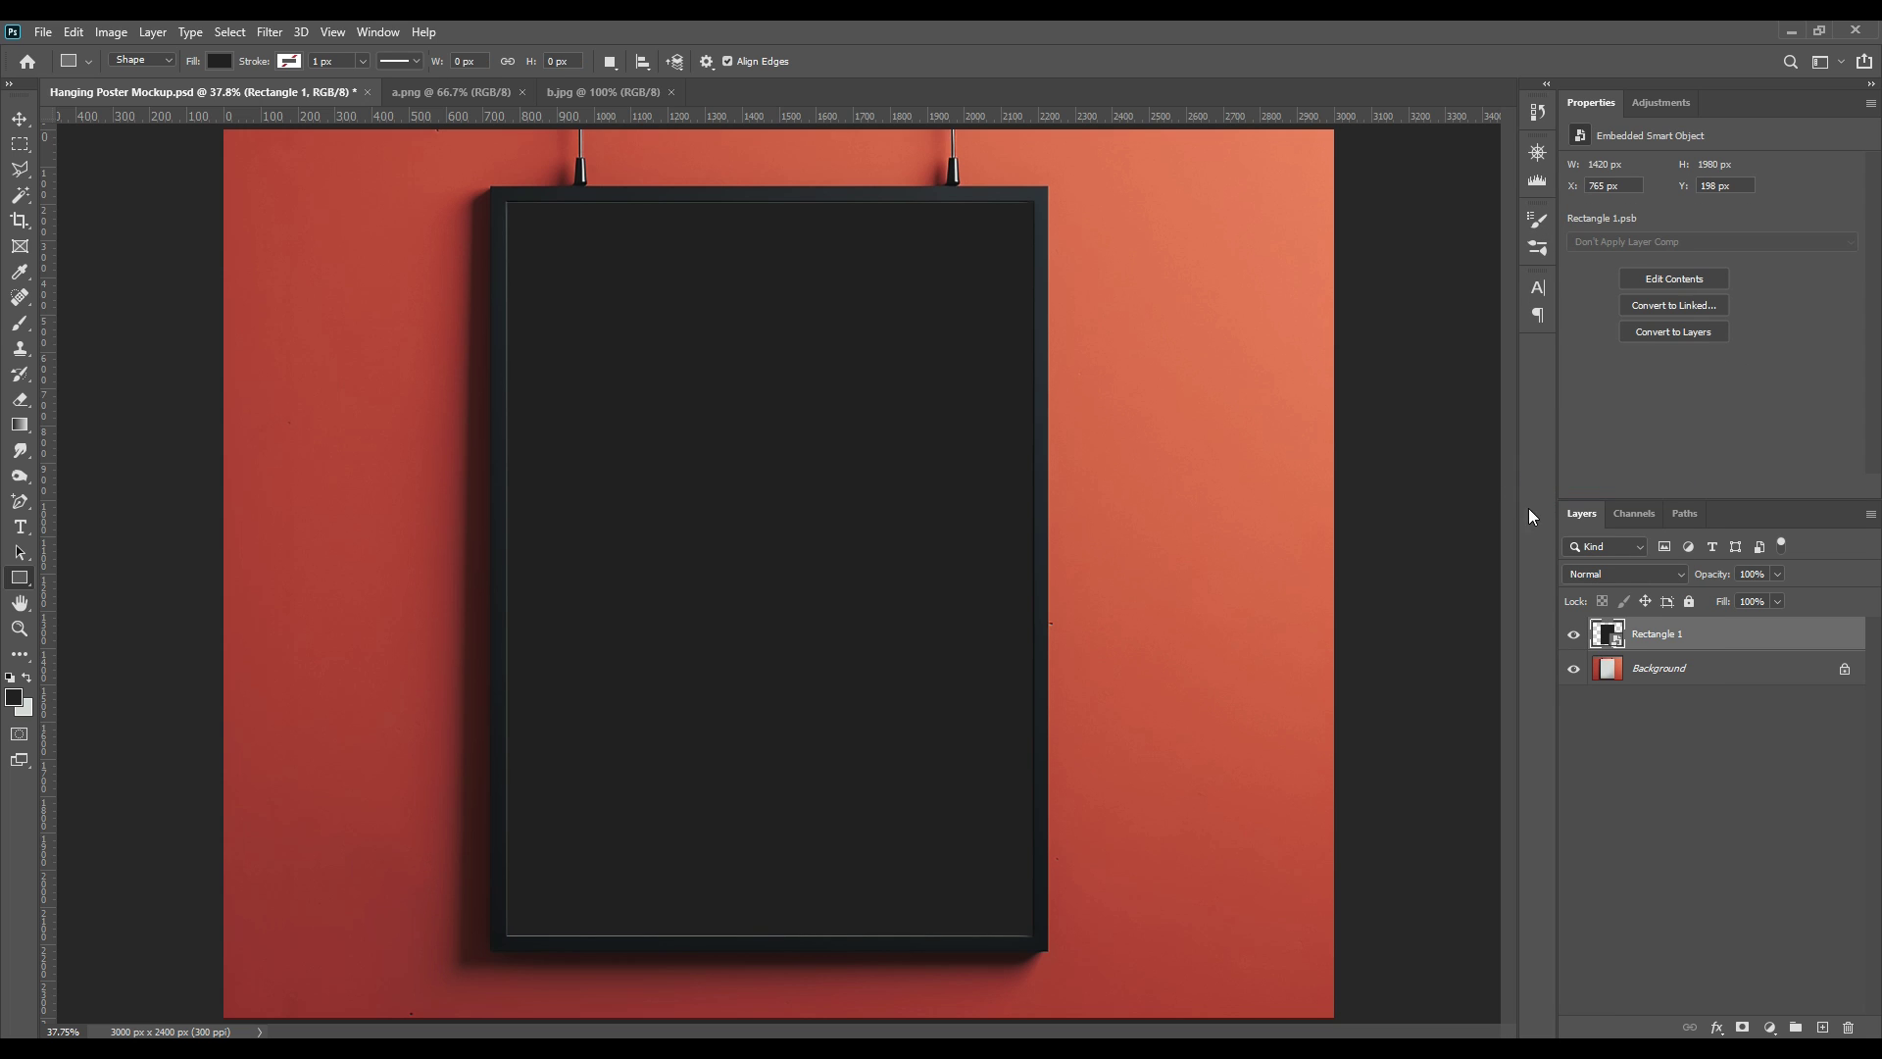
# Step: Copy the a.png abstract artwork into Rectangle 15.psb and scale it to fill the whole canvas
pyautogui.doubleClick(1611, 637)
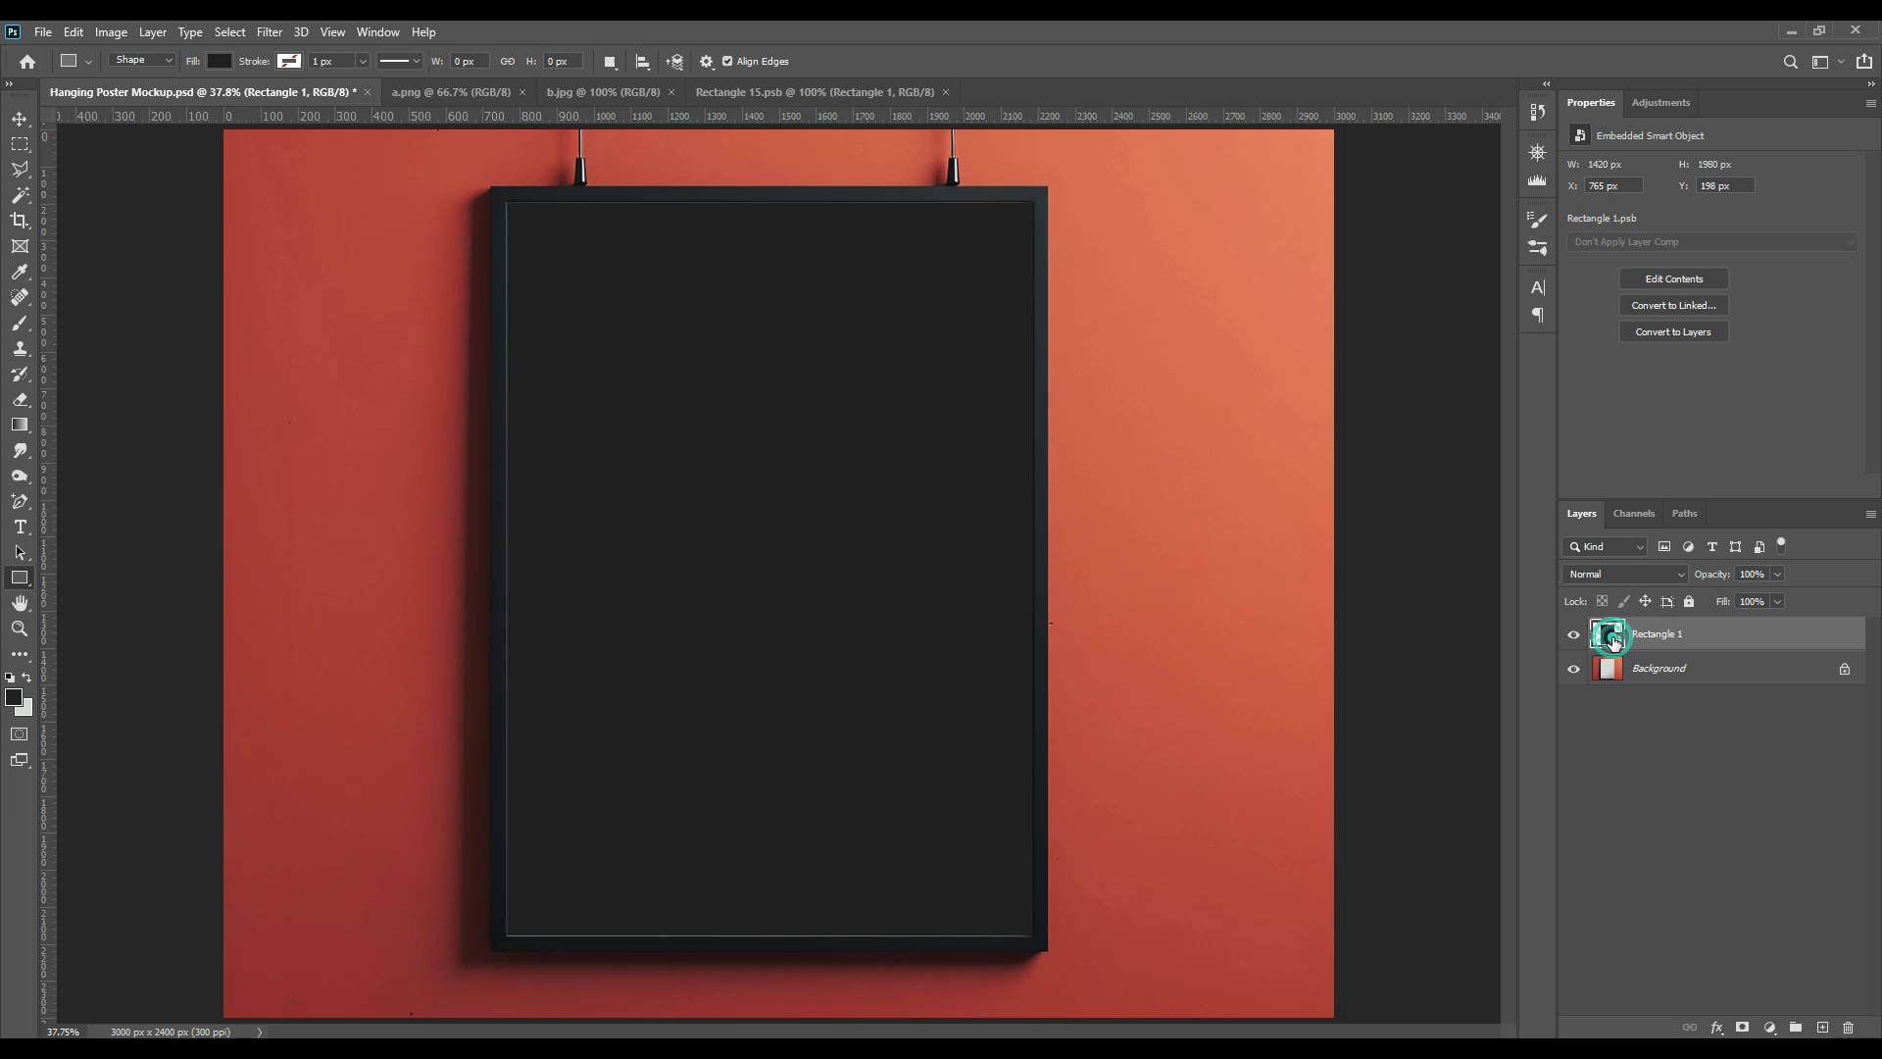
pyautogui.click(19, 119)
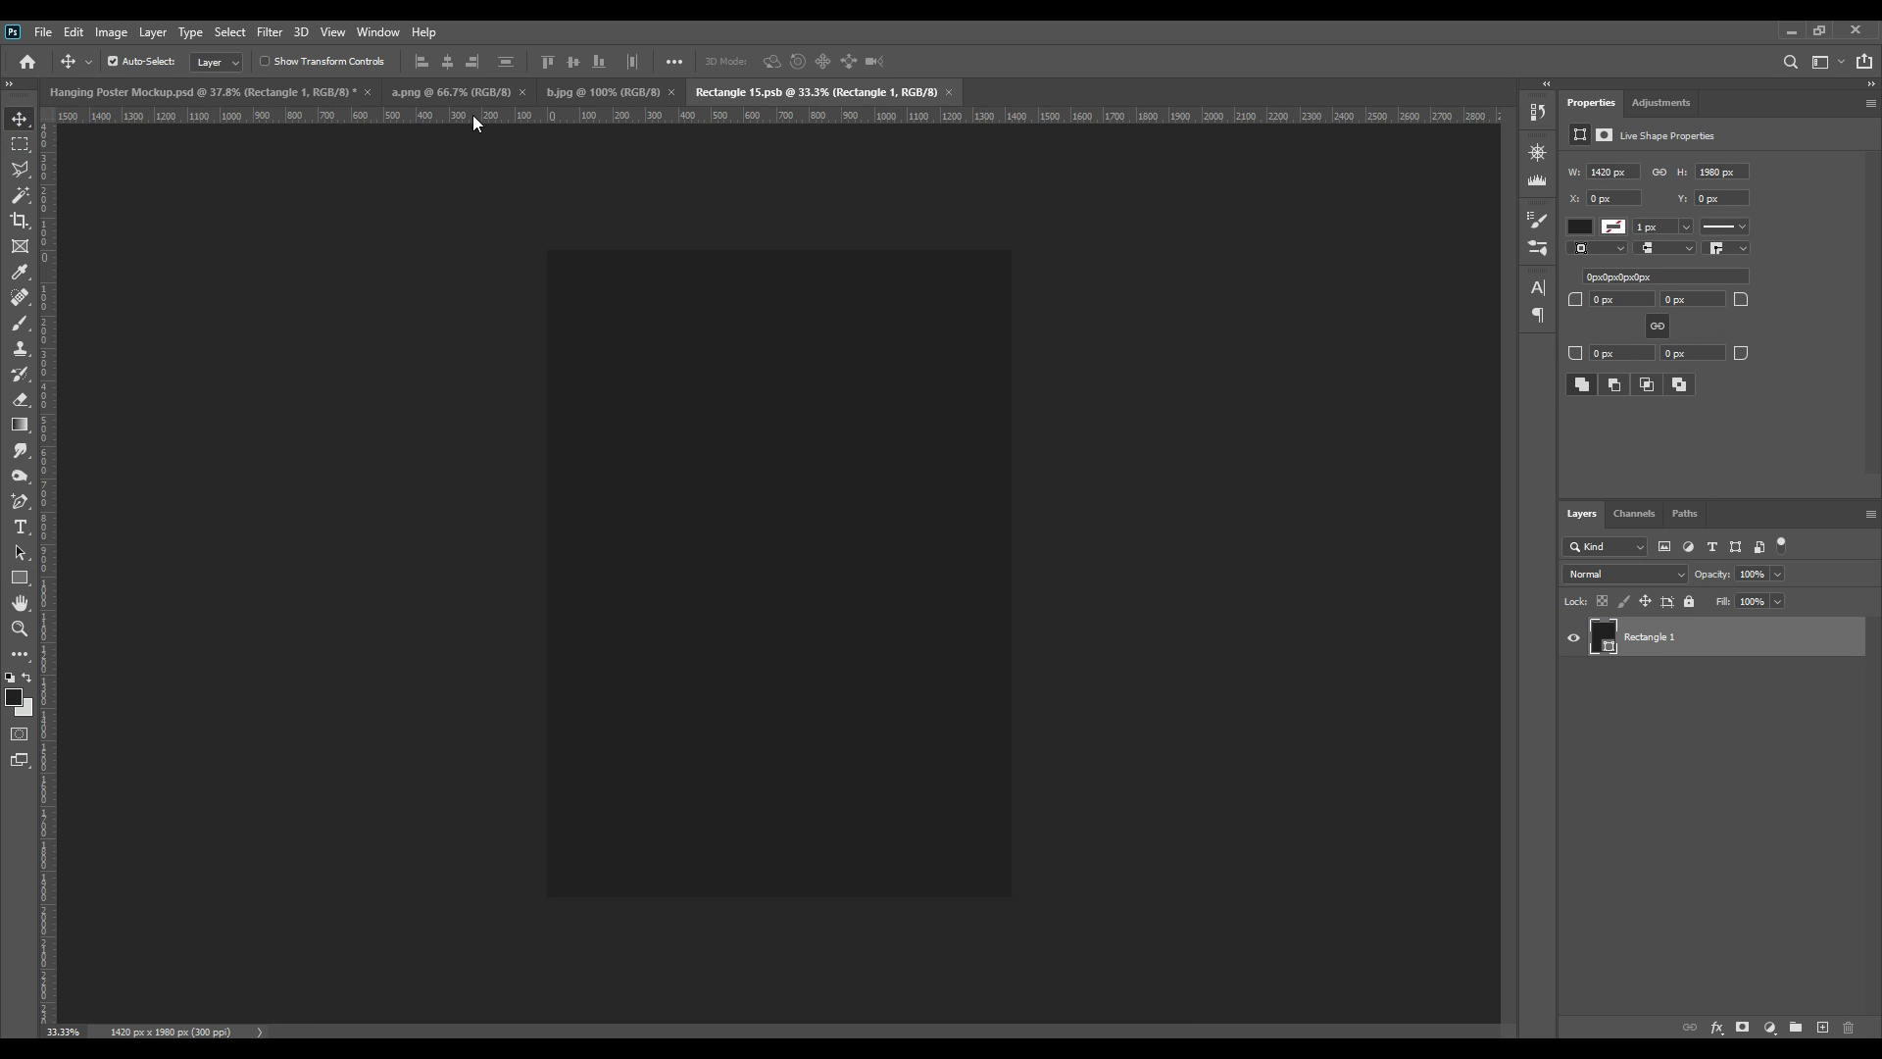
pyautogui.click(452, 93)
pyautogui.moveTo(1652, 637)
pyautogui.mouseDown()
pyautogui.moveTo(924, 205)
pyautogui.moveTo(747, 438)
pyautogui.mouseUp()
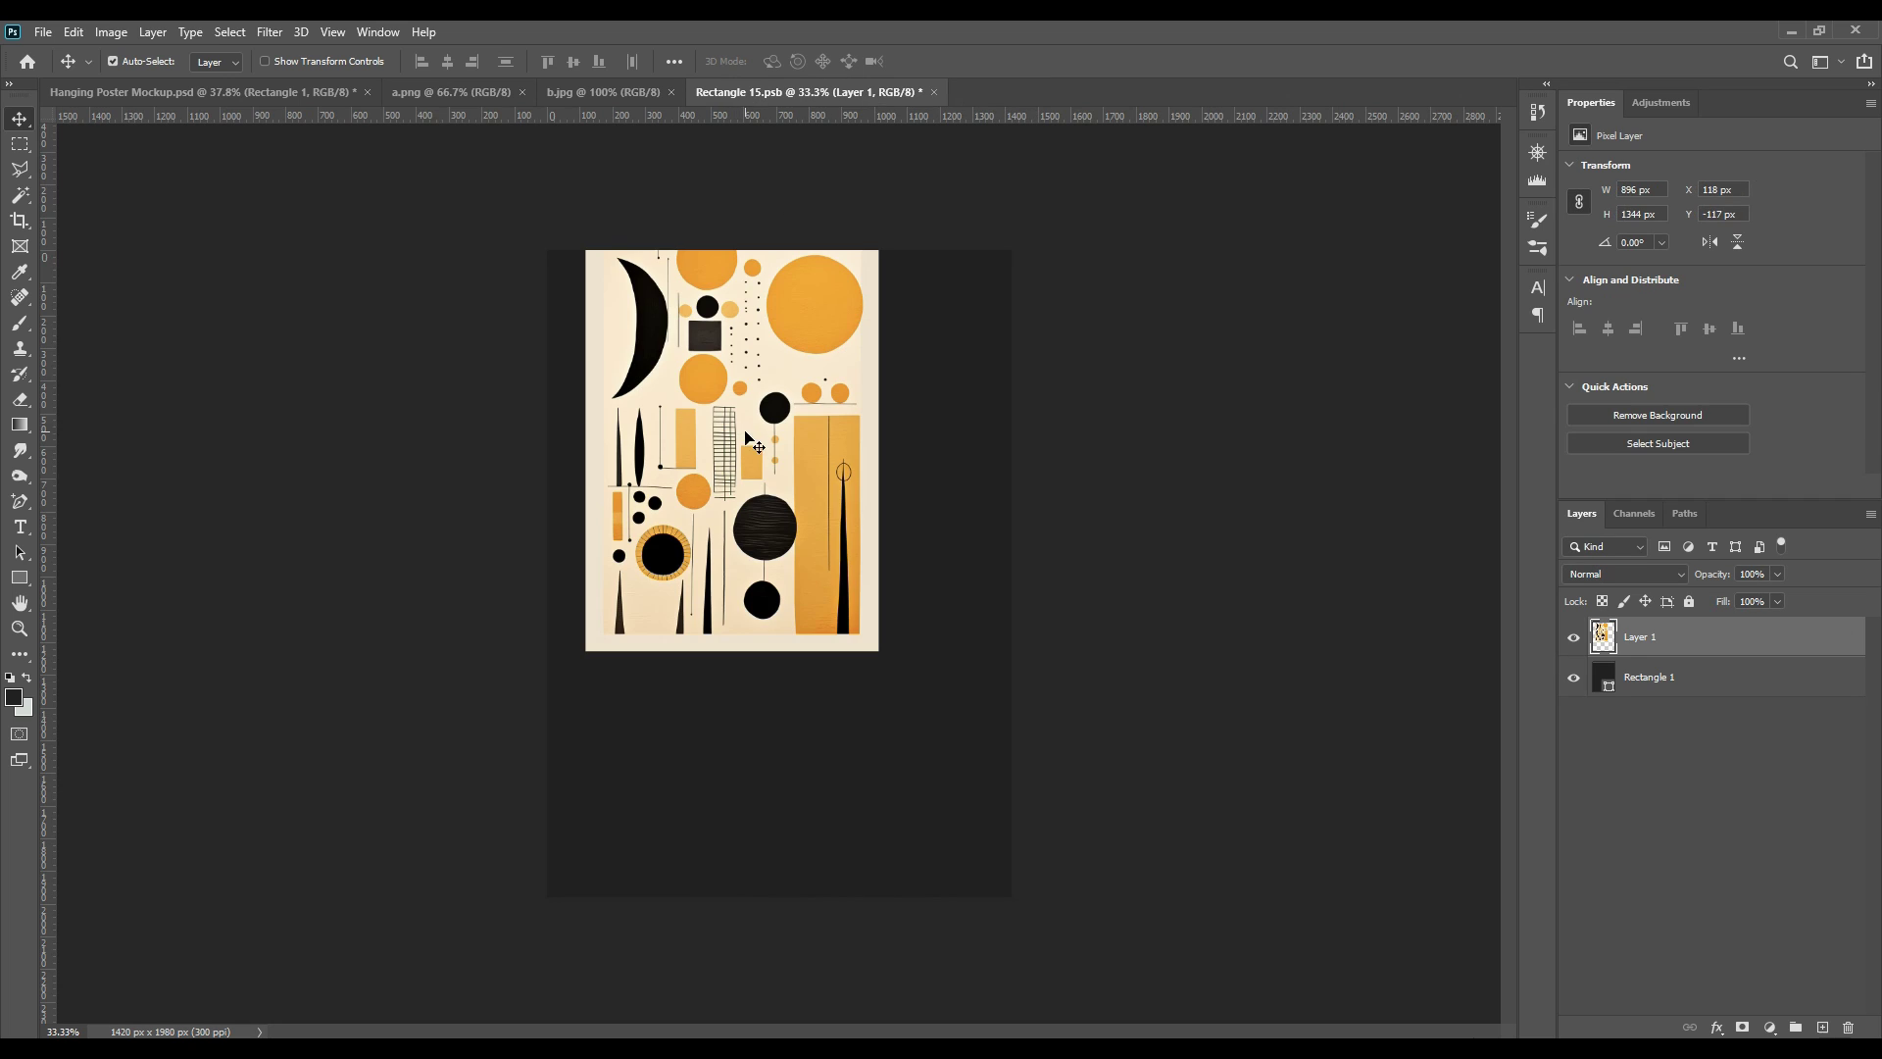
pyautogui.hotkey('ctrl', 't')
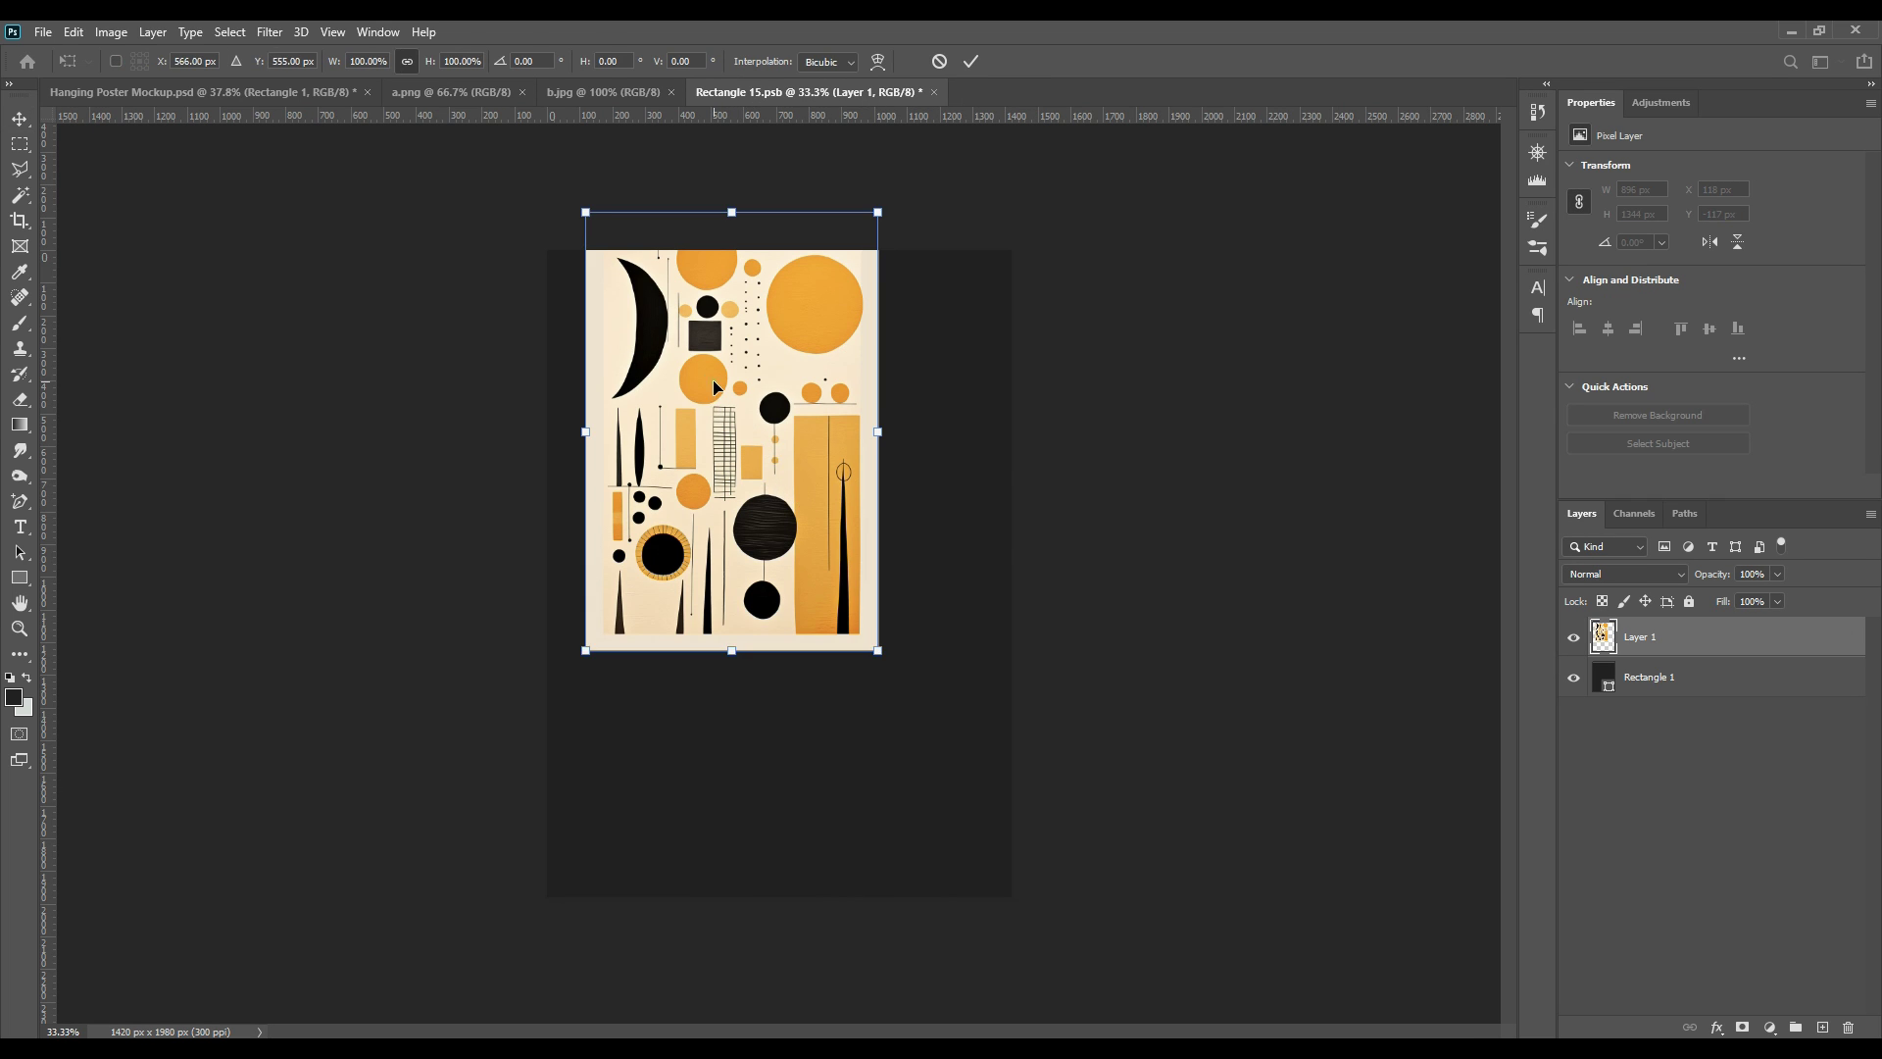
pyautogui.moveTo(714, 387); pyautogui.dragTo(677, 426)
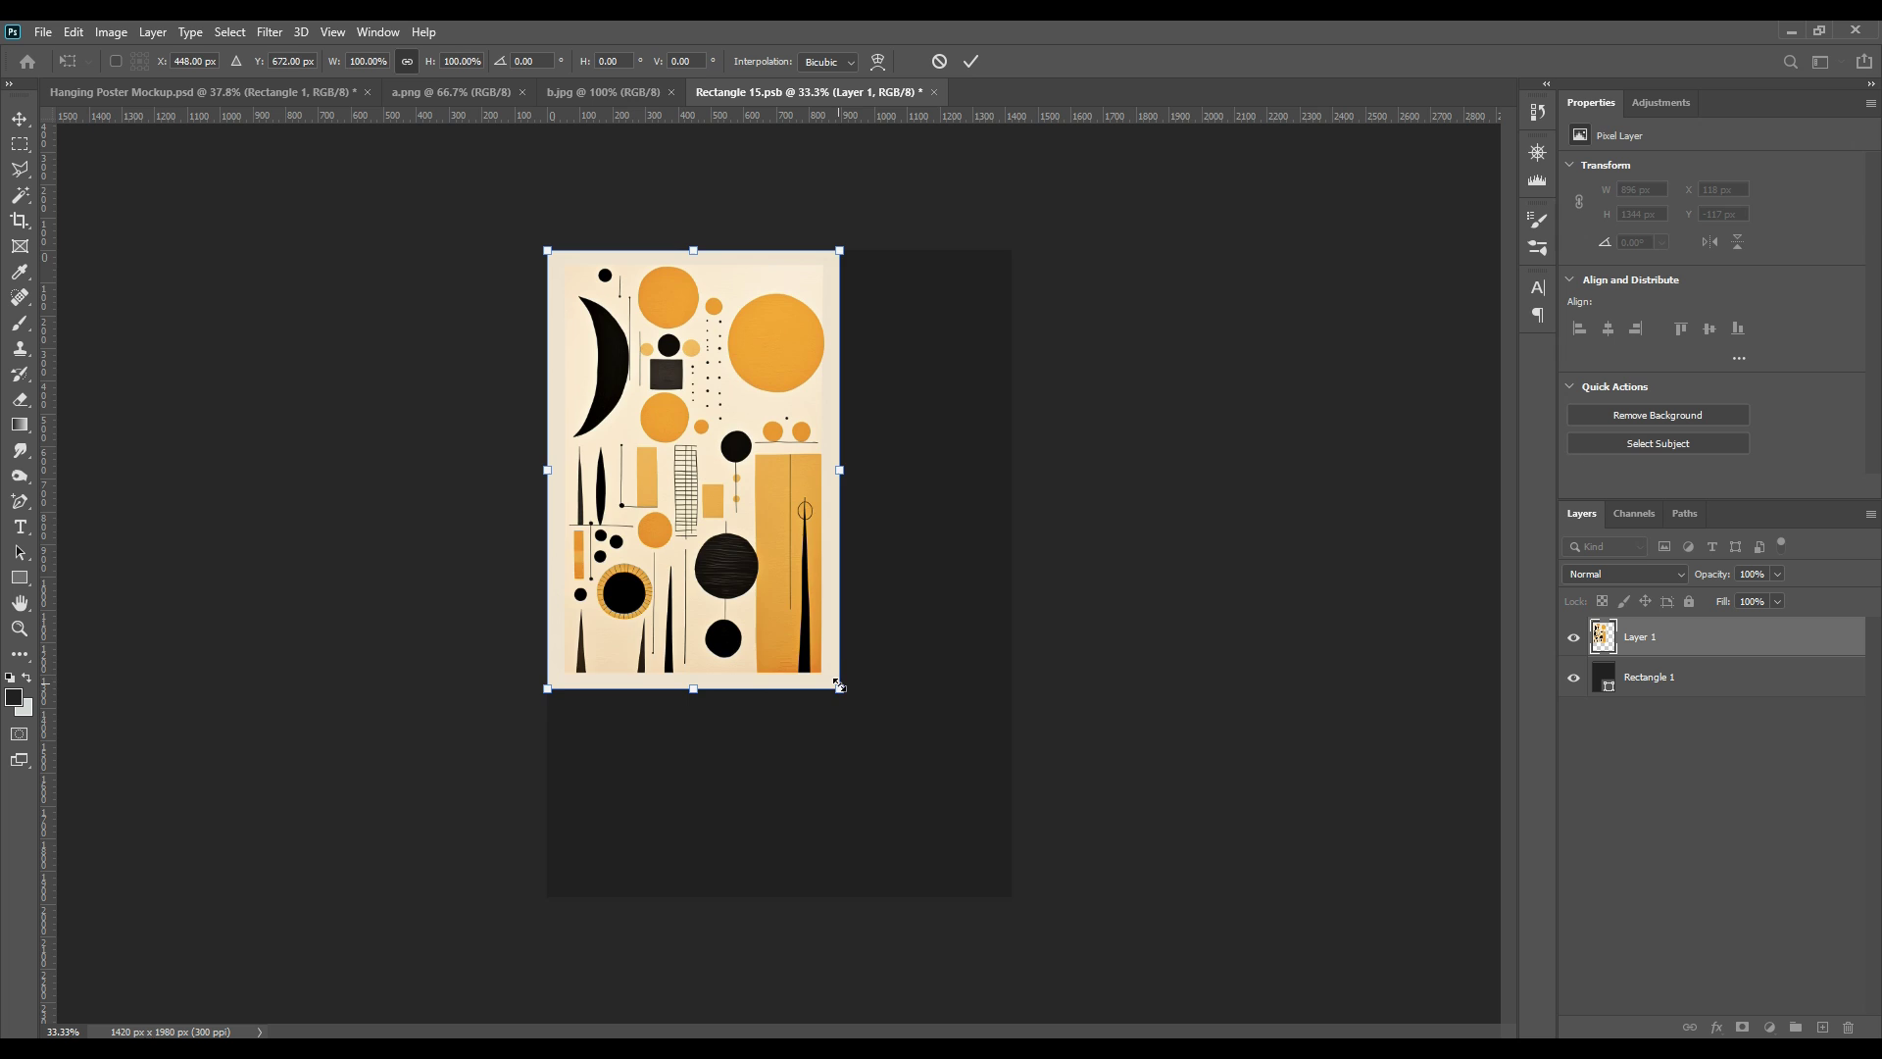
pyautogui.moveTo(839, 686); pyautogui.dragTo(1010, 895)
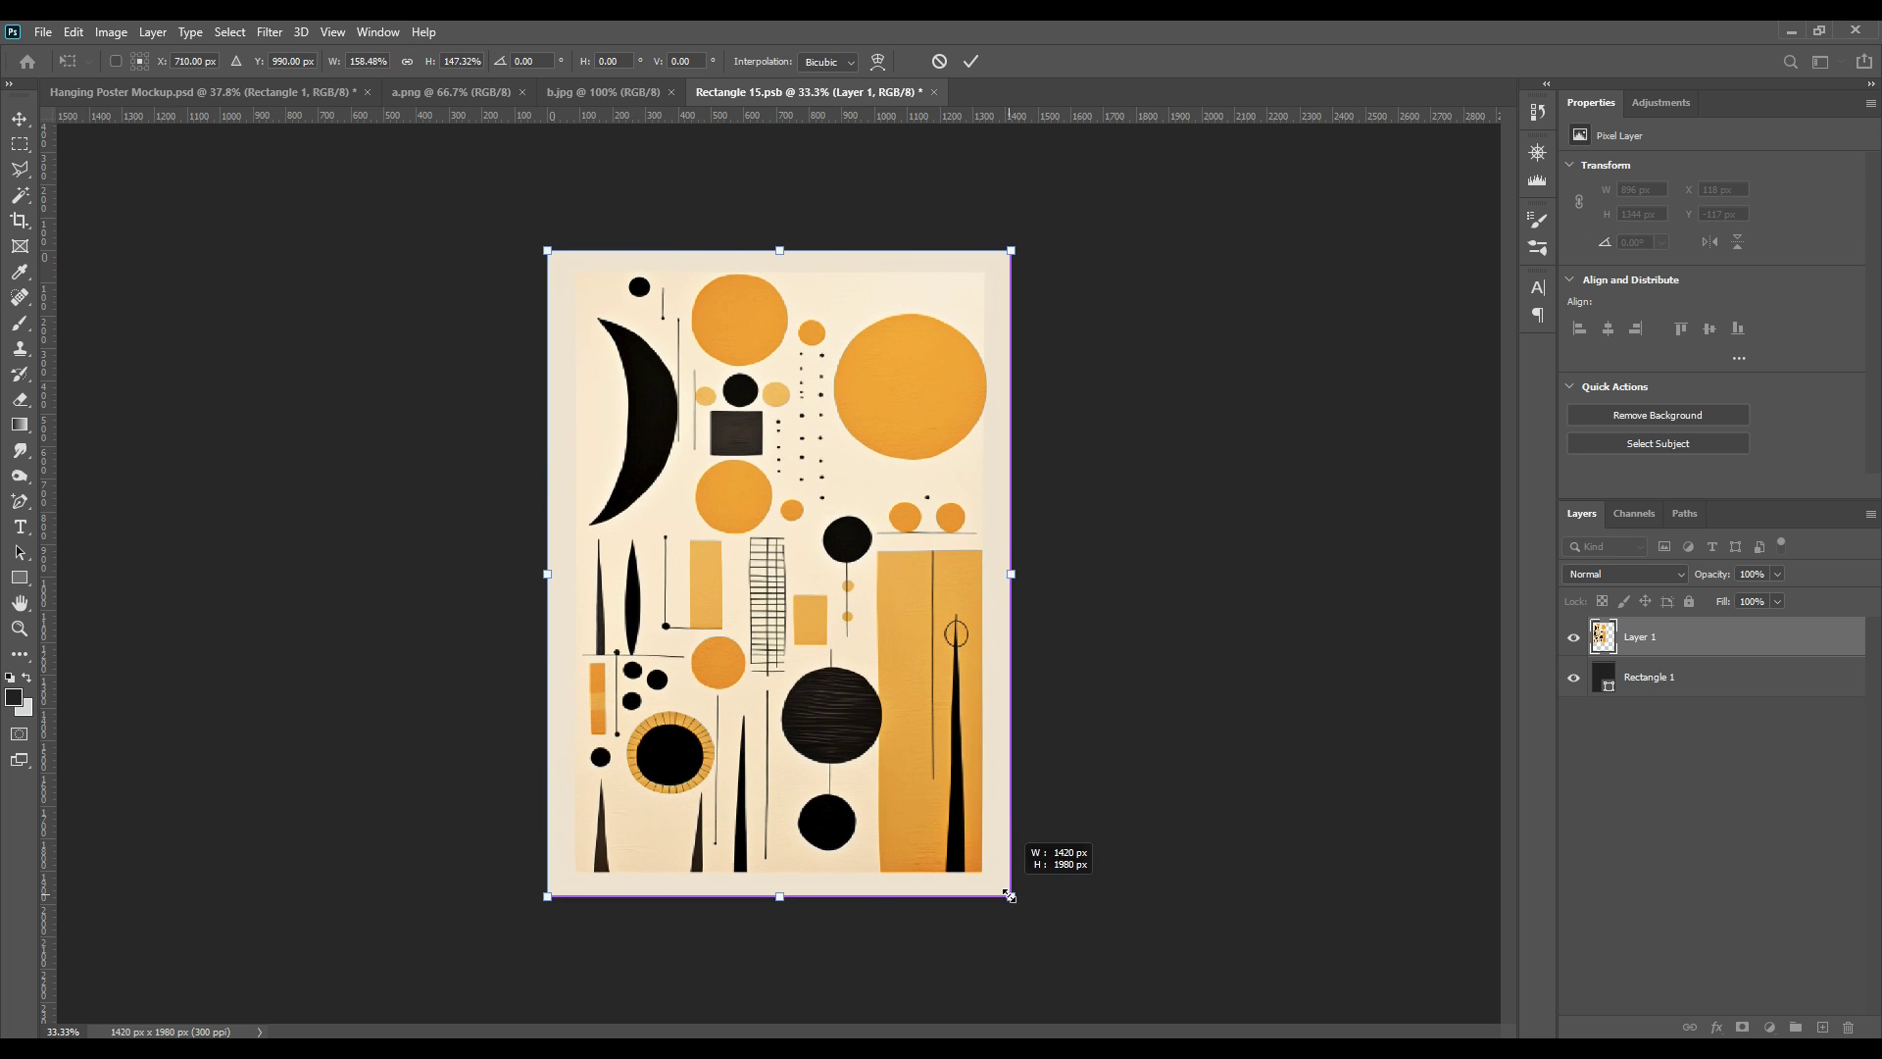
pyautogui.click(973, 62)
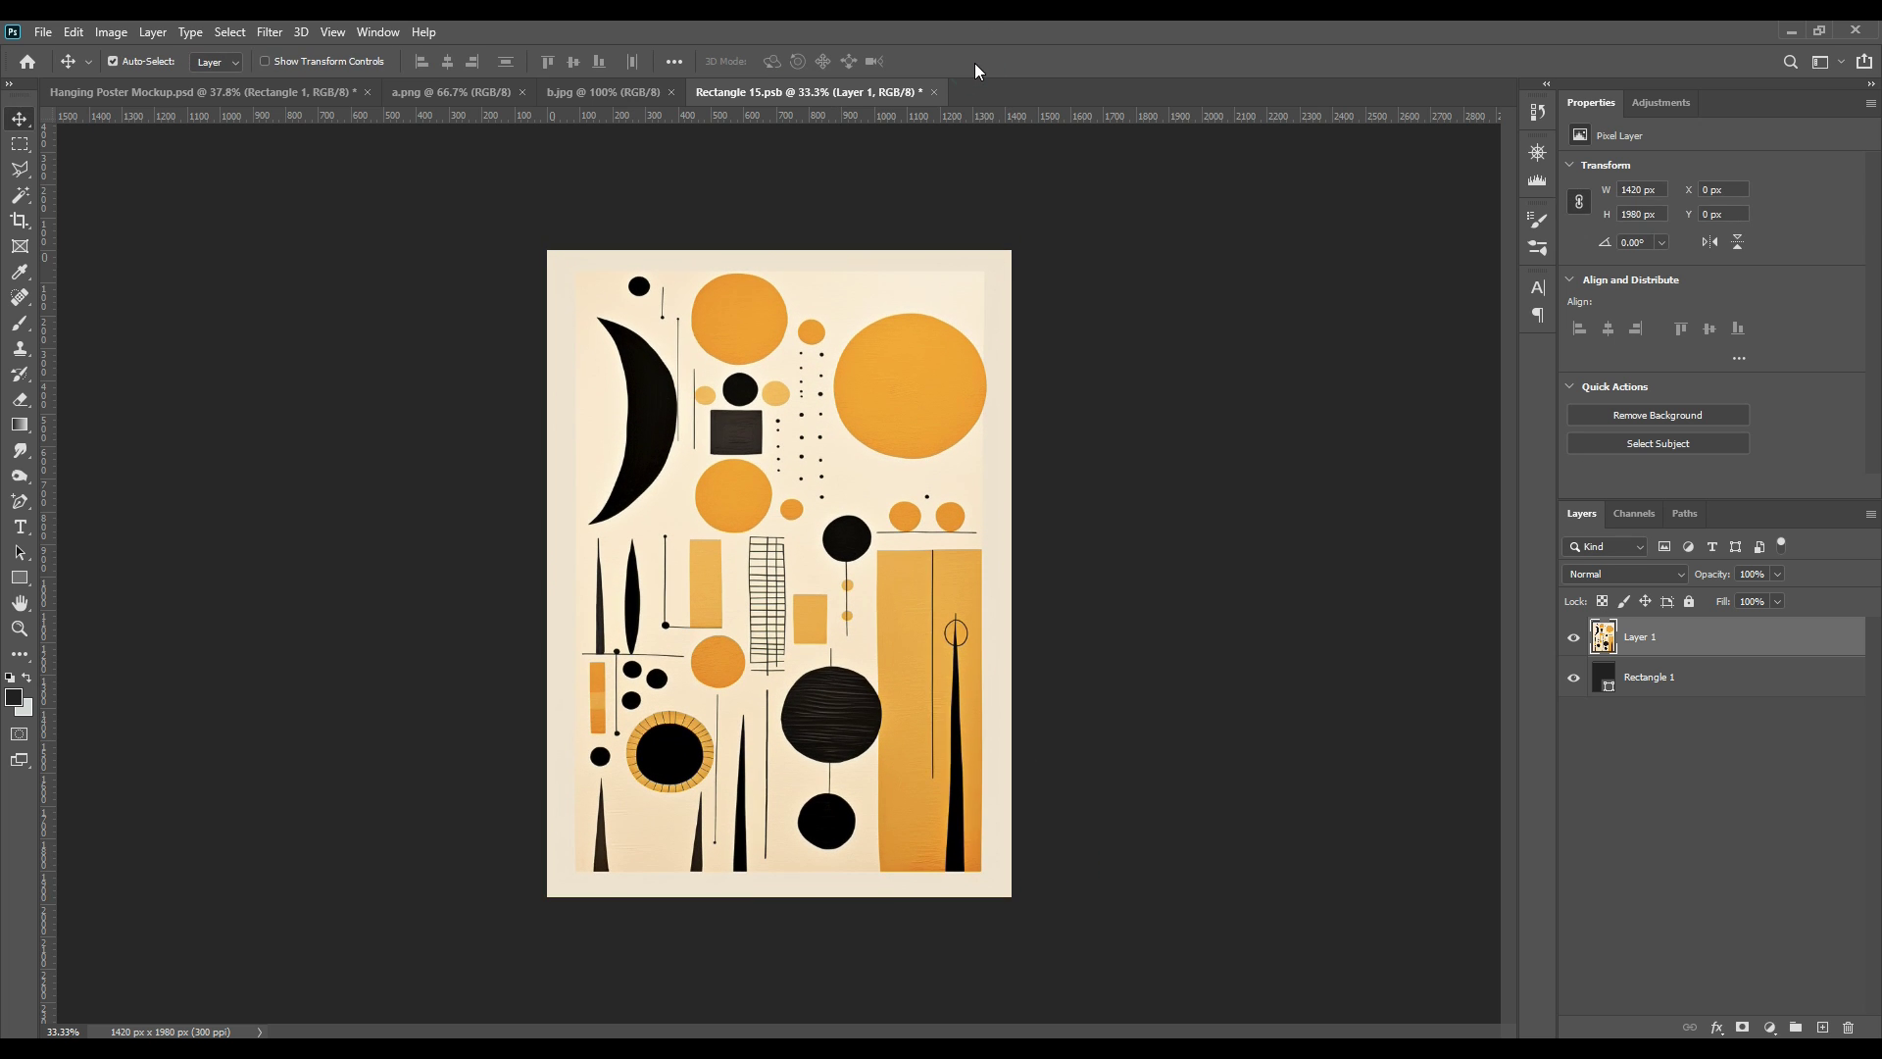
# Step: Save the smart object contents and set Rectangle 1's blend mode to Multiply in Hanging Poster Mockup
pyautogui.click(46, 32)
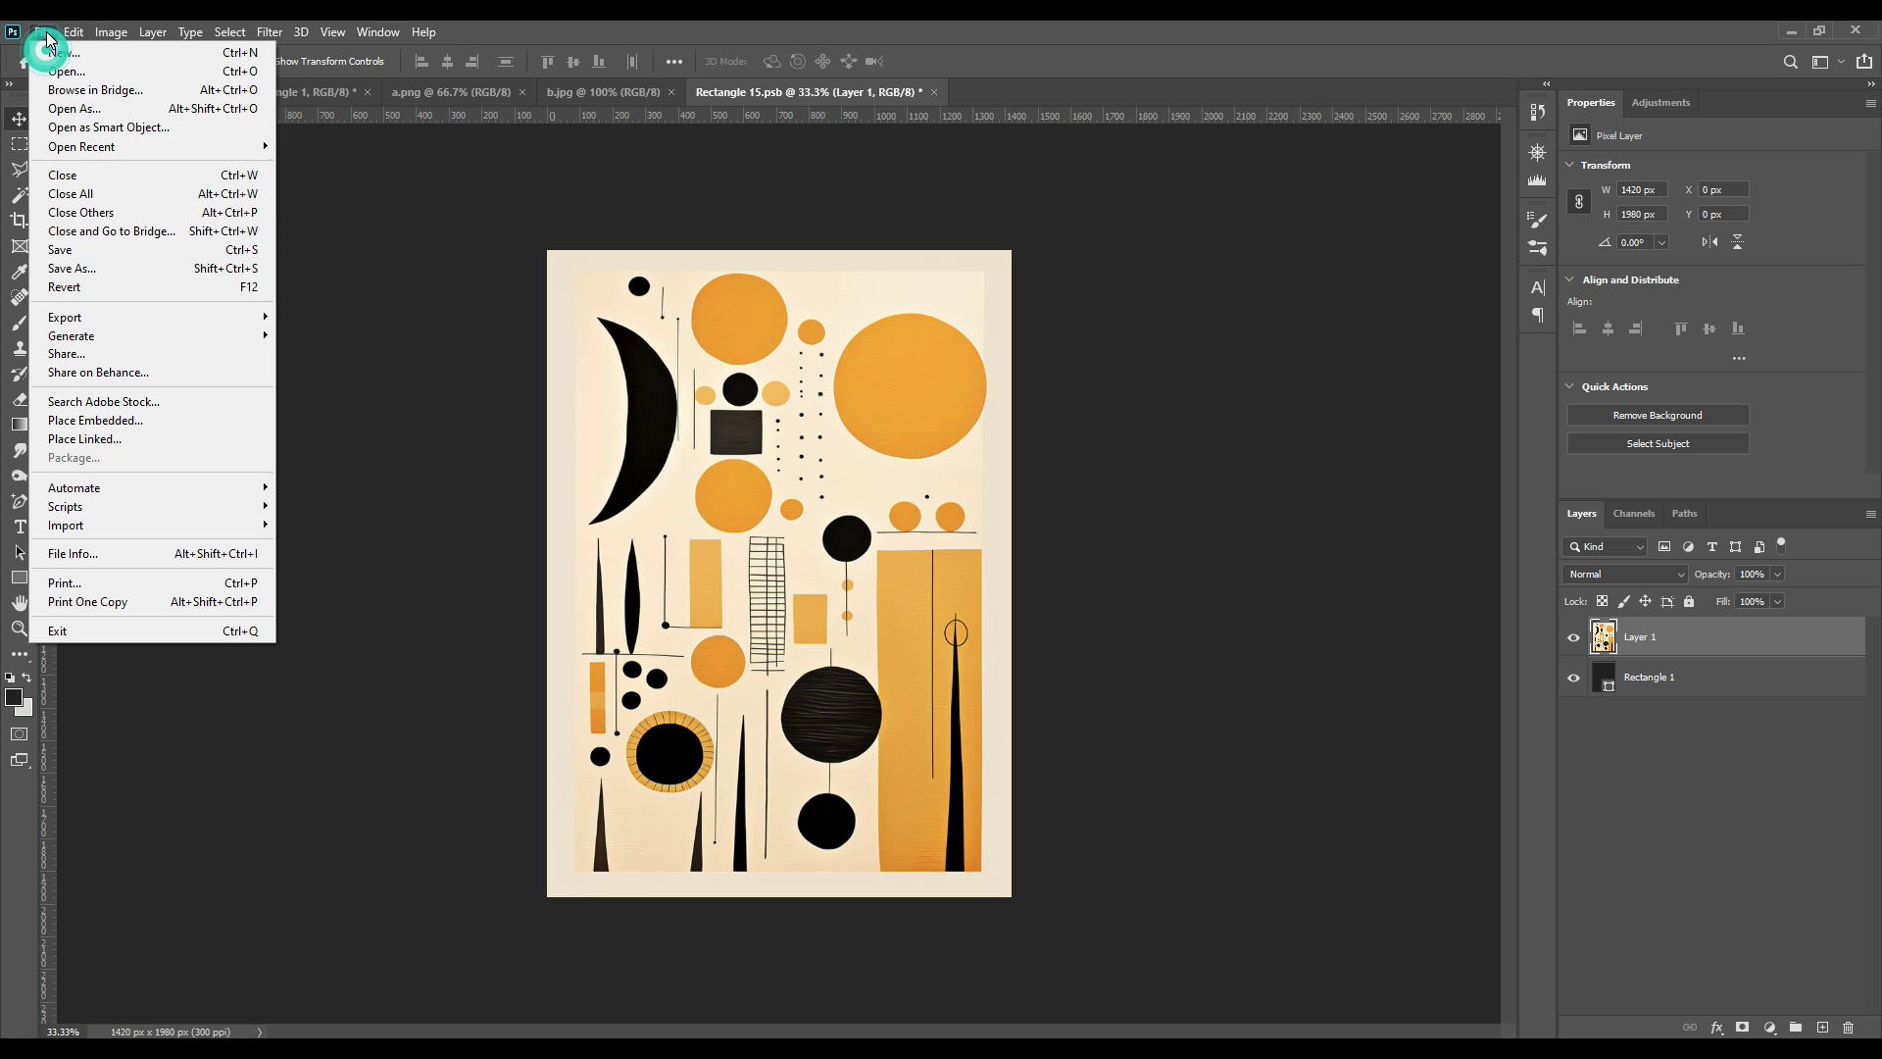
pyautogui.click(73, 252)
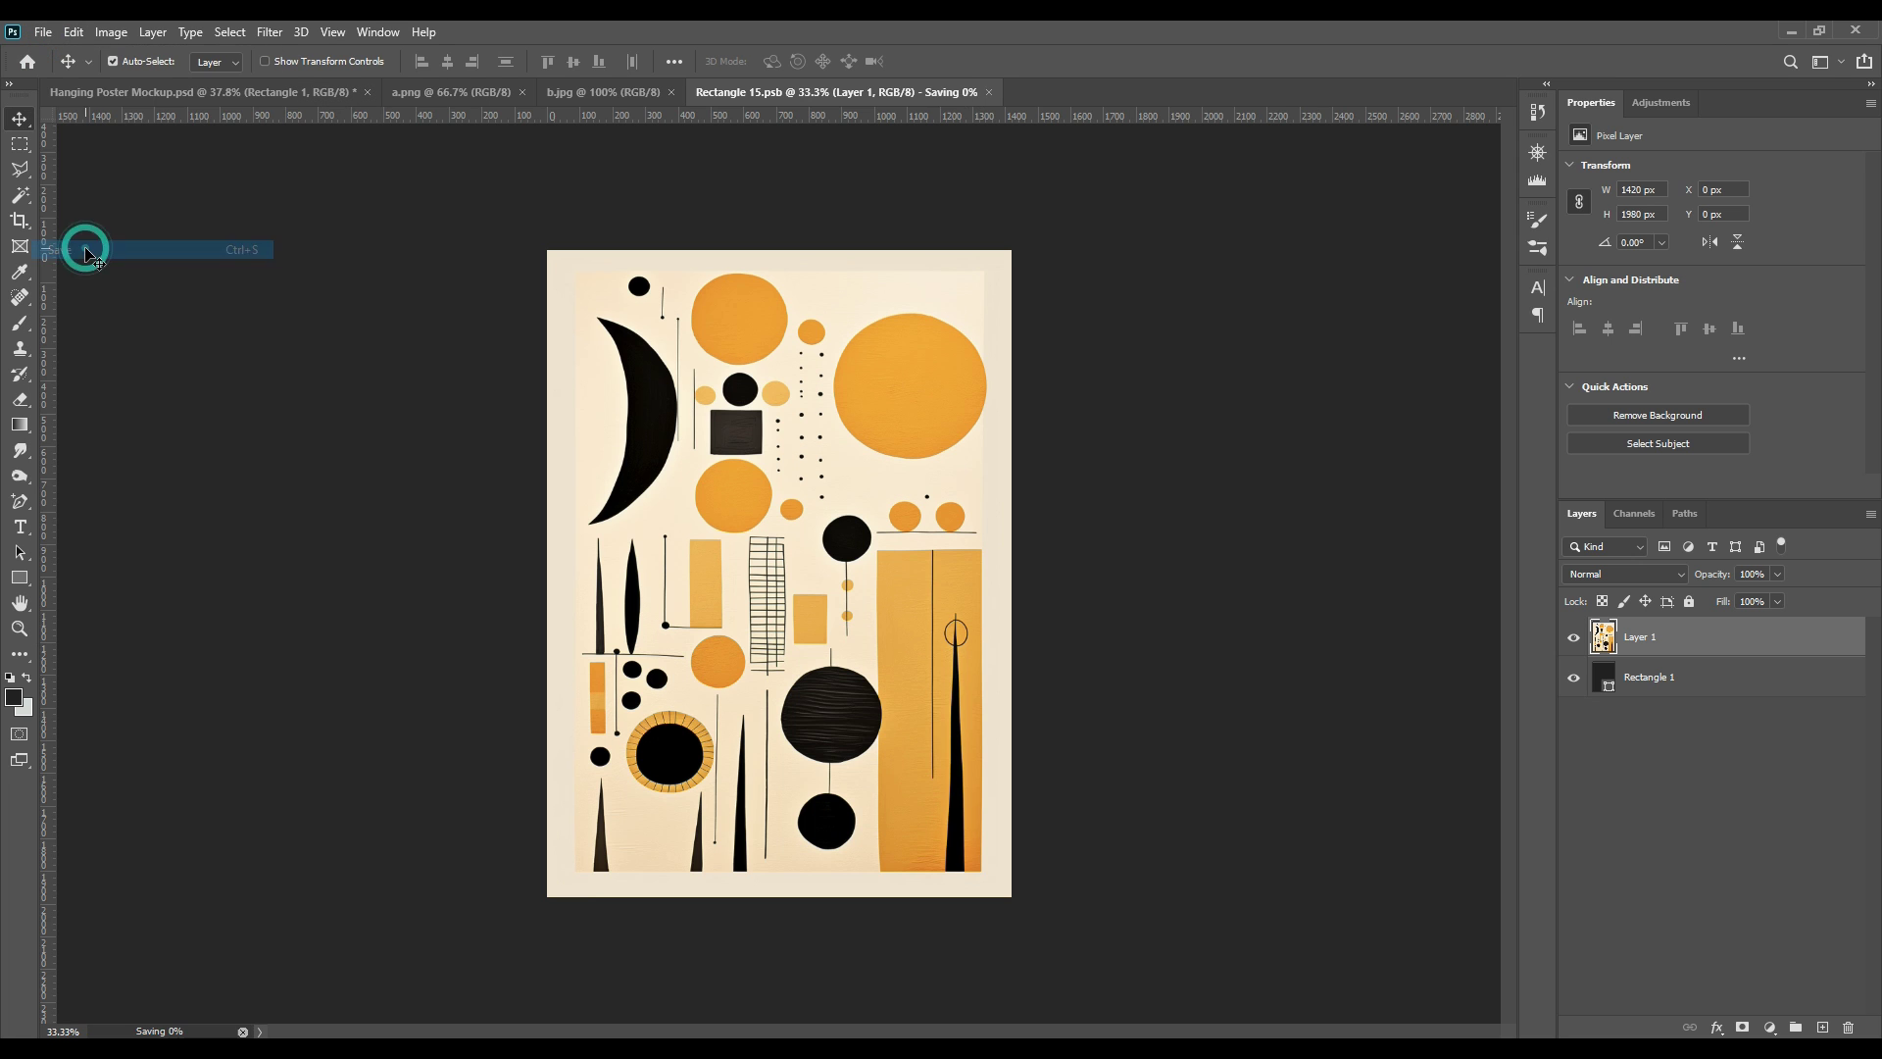
pyautogui.click(236, 93)
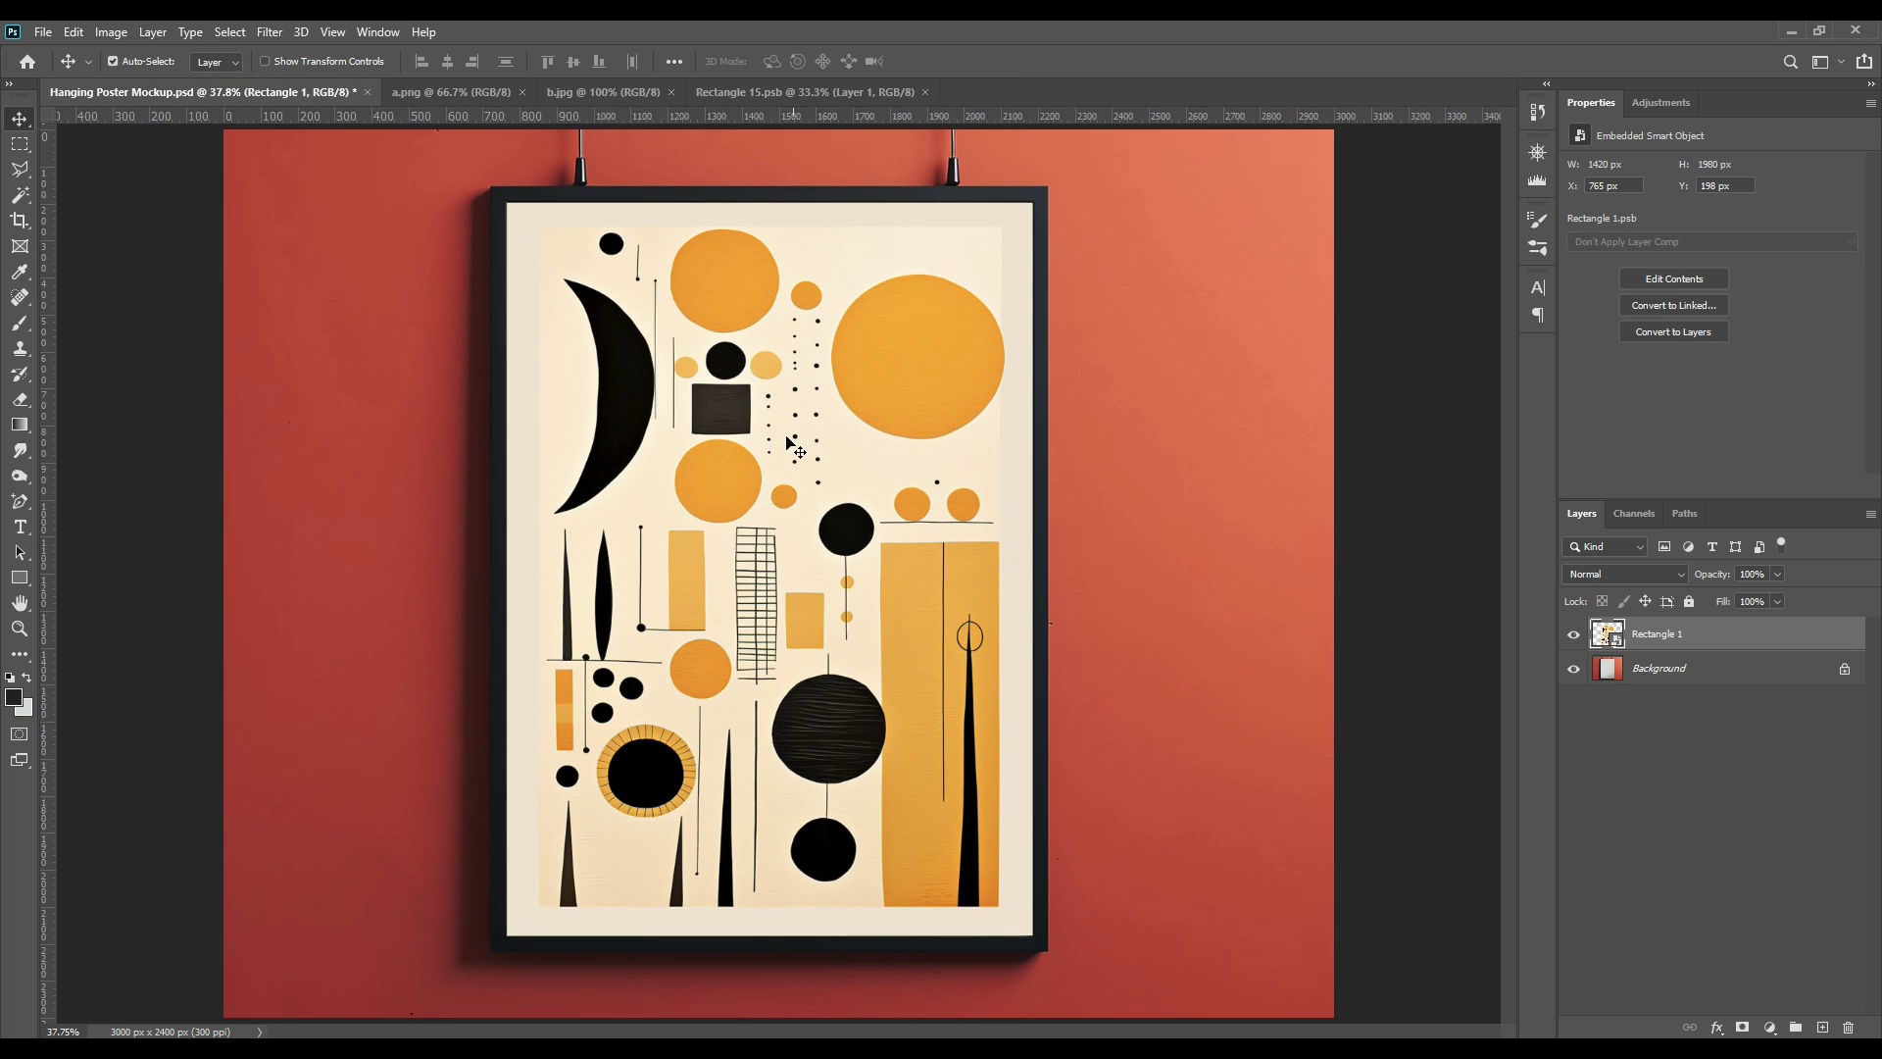
pyautogui.click(1648, 575)
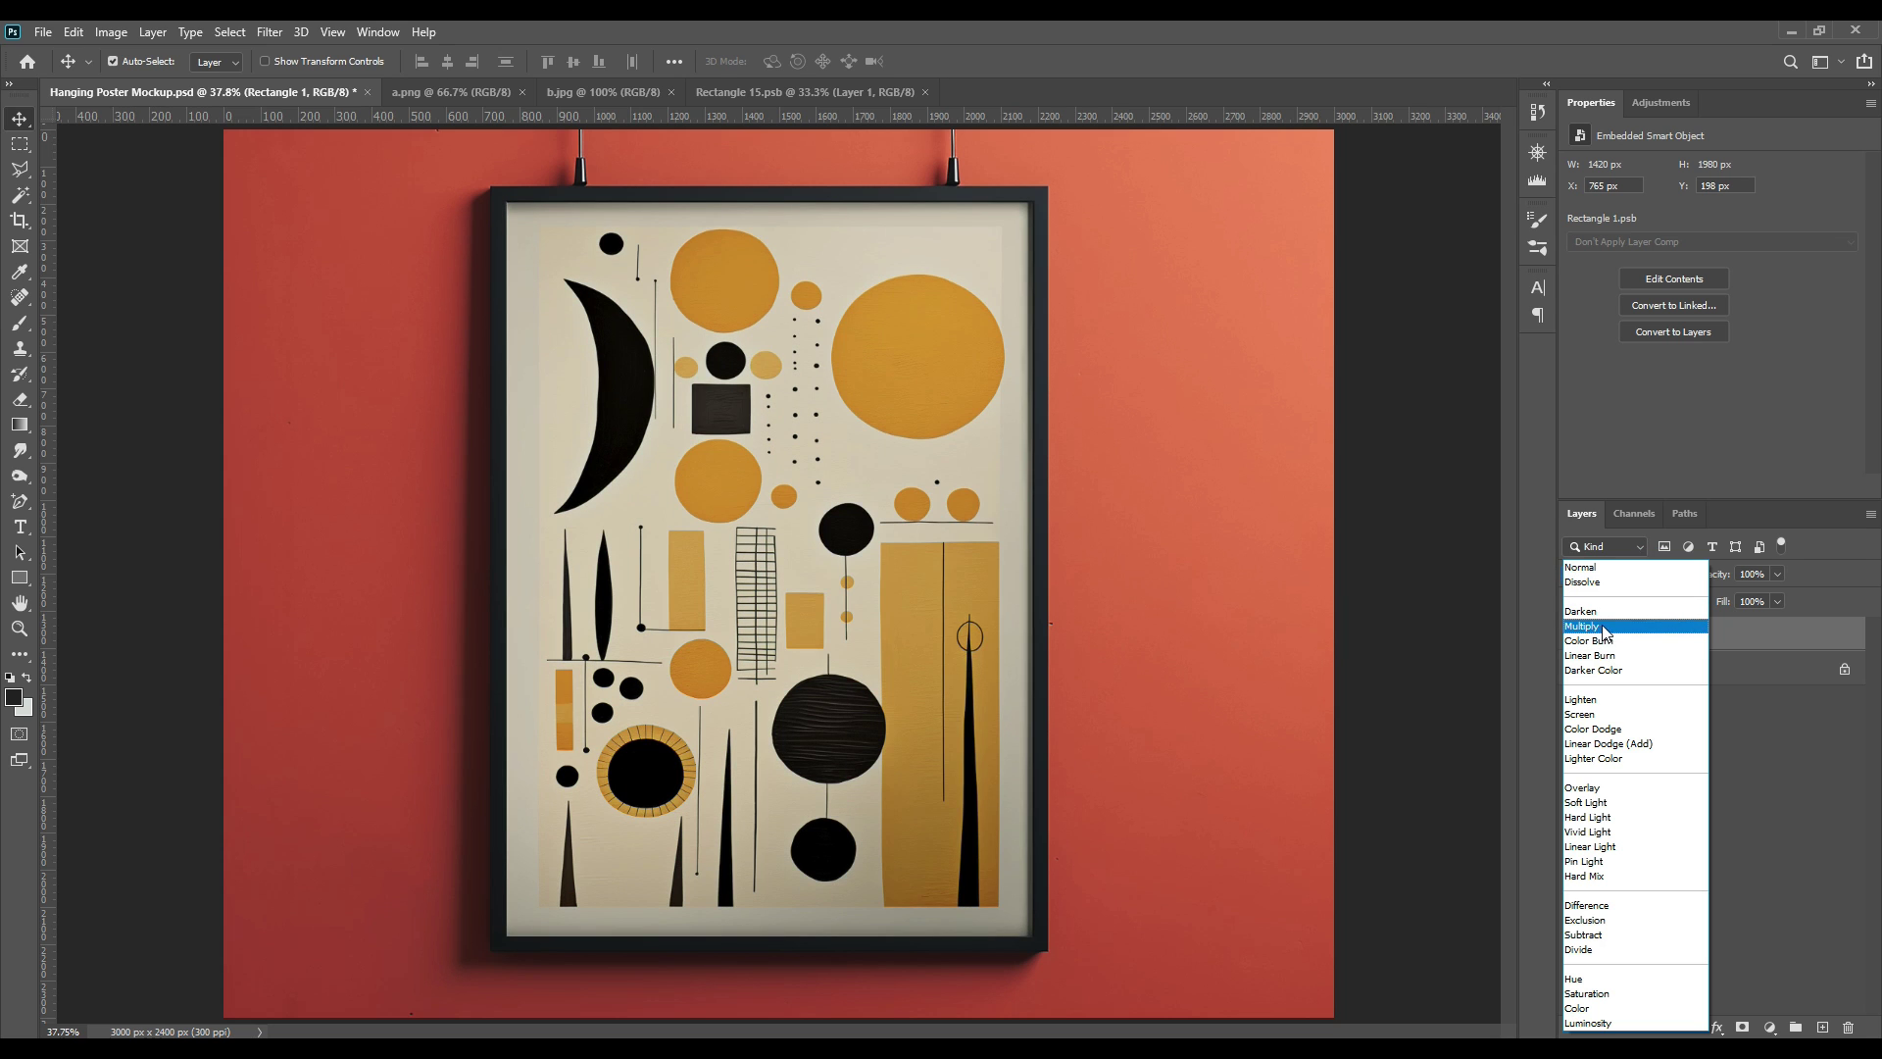
pyautogui.click(1600, 627)
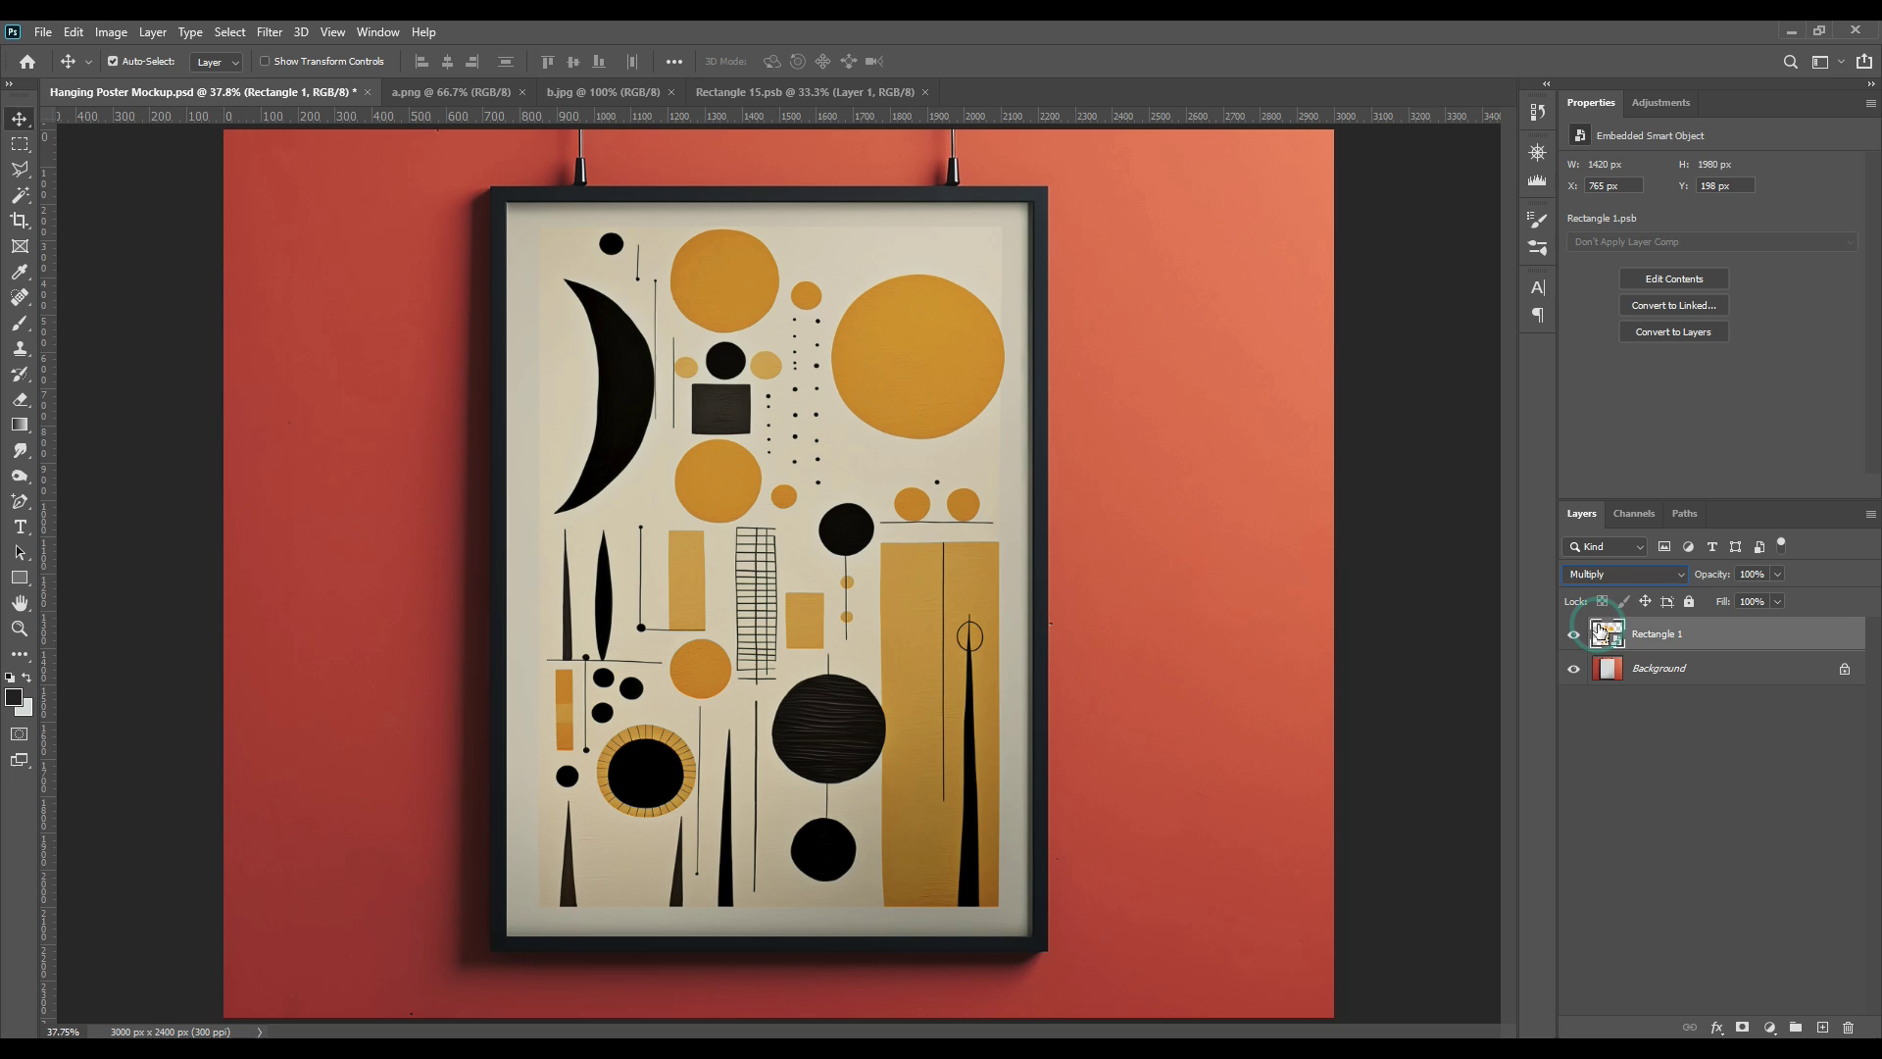
pyautogui.click(1700, 695)
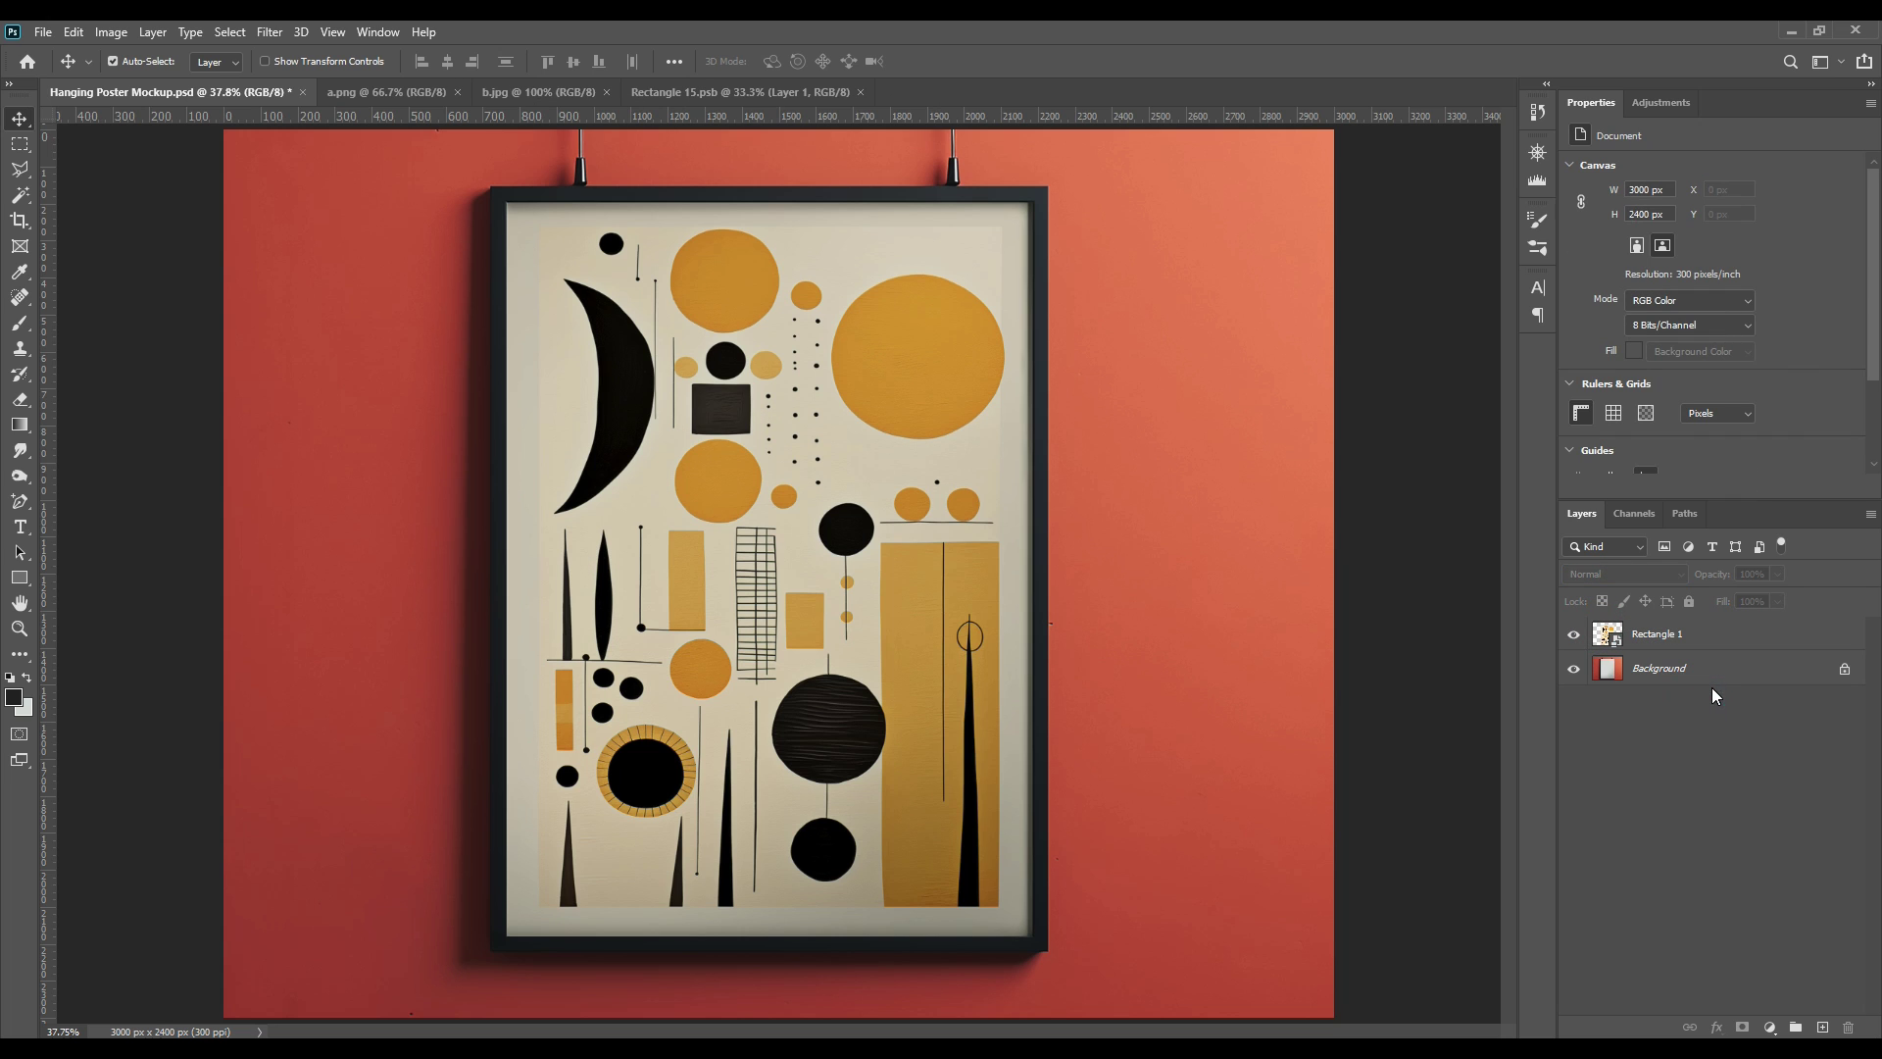
# Step: Copy the b.jpg leaf-shadow image into the mockup and stretch it across the entire canvas
pyautogui.click(543, 92)
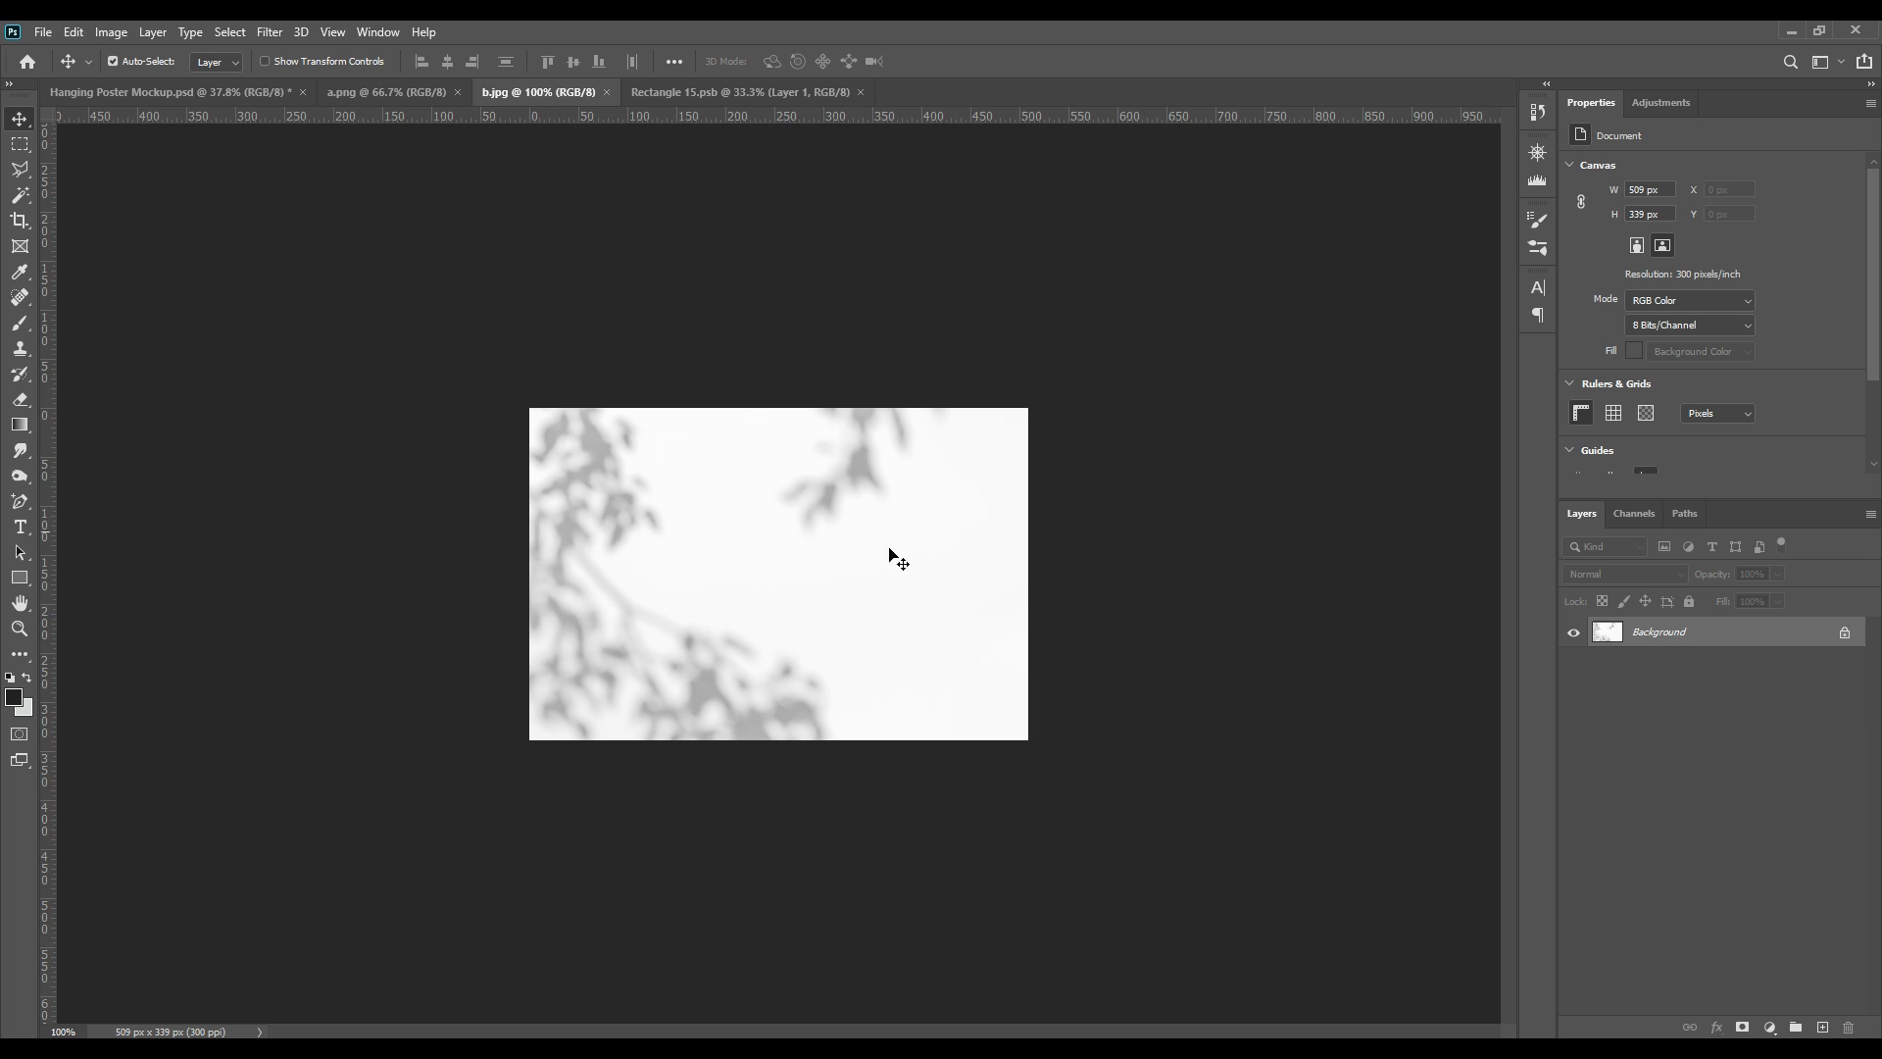
pyautogui.moveTo(1672, 635)
pyautogui.mouseDown()
pyautogui.moveTo(924, 437)
pyautogui.moveTo(623, 468)
pyautogui.mouseUp()
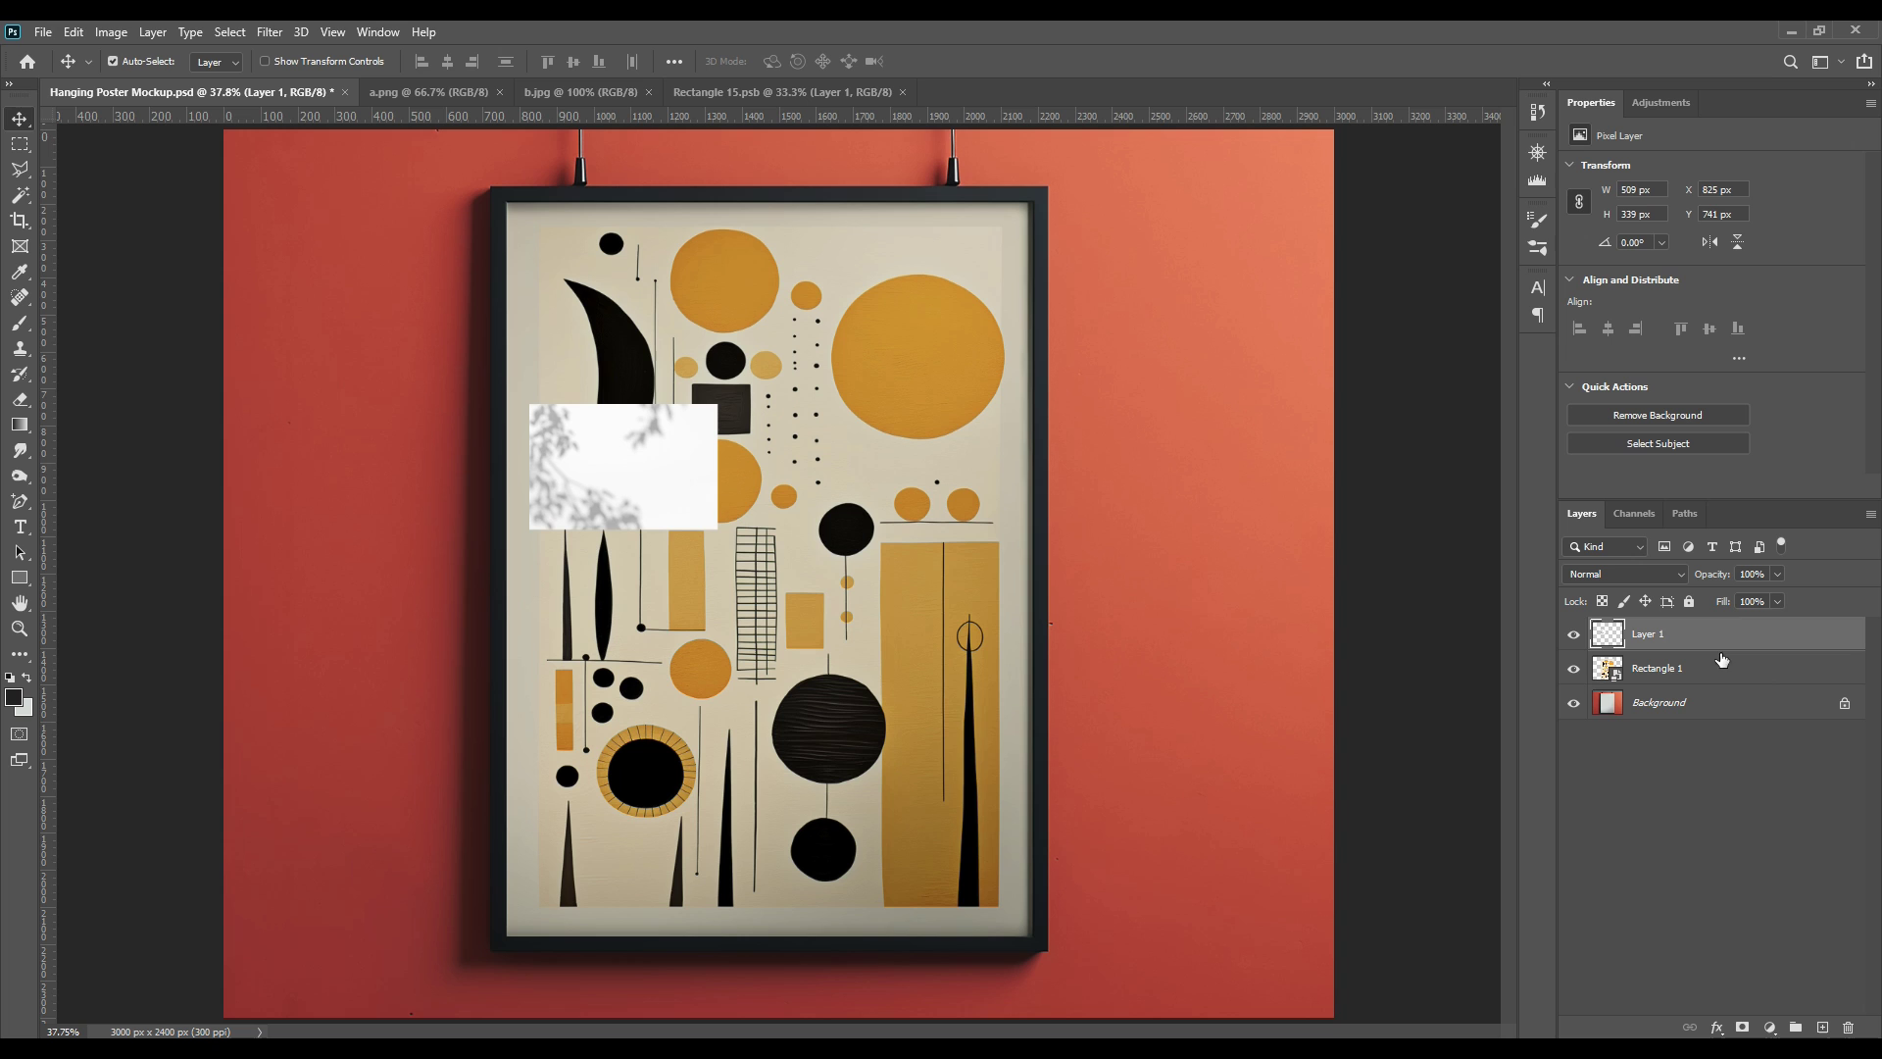
pyautogui.hotkey('ctrl', 't')
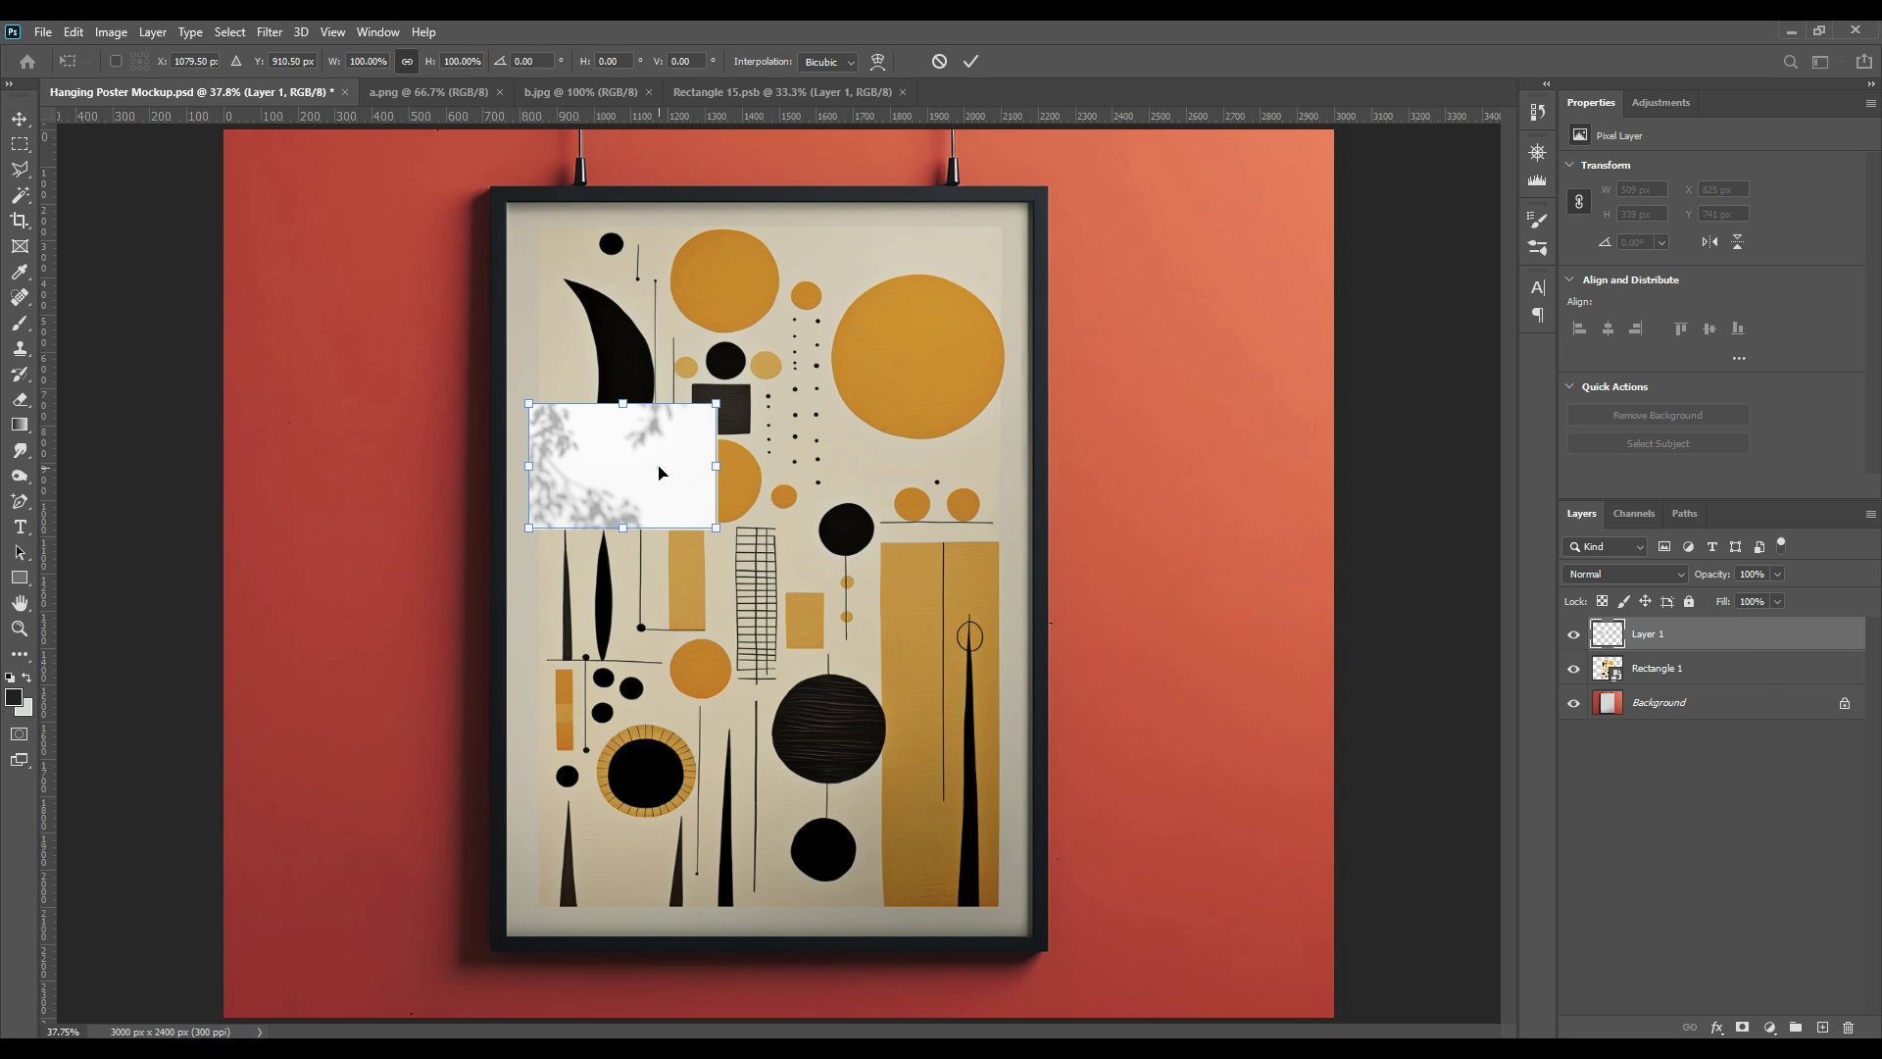
pyautogui.moveTo(663, 472); pyautogui.dragTo(352, 194)
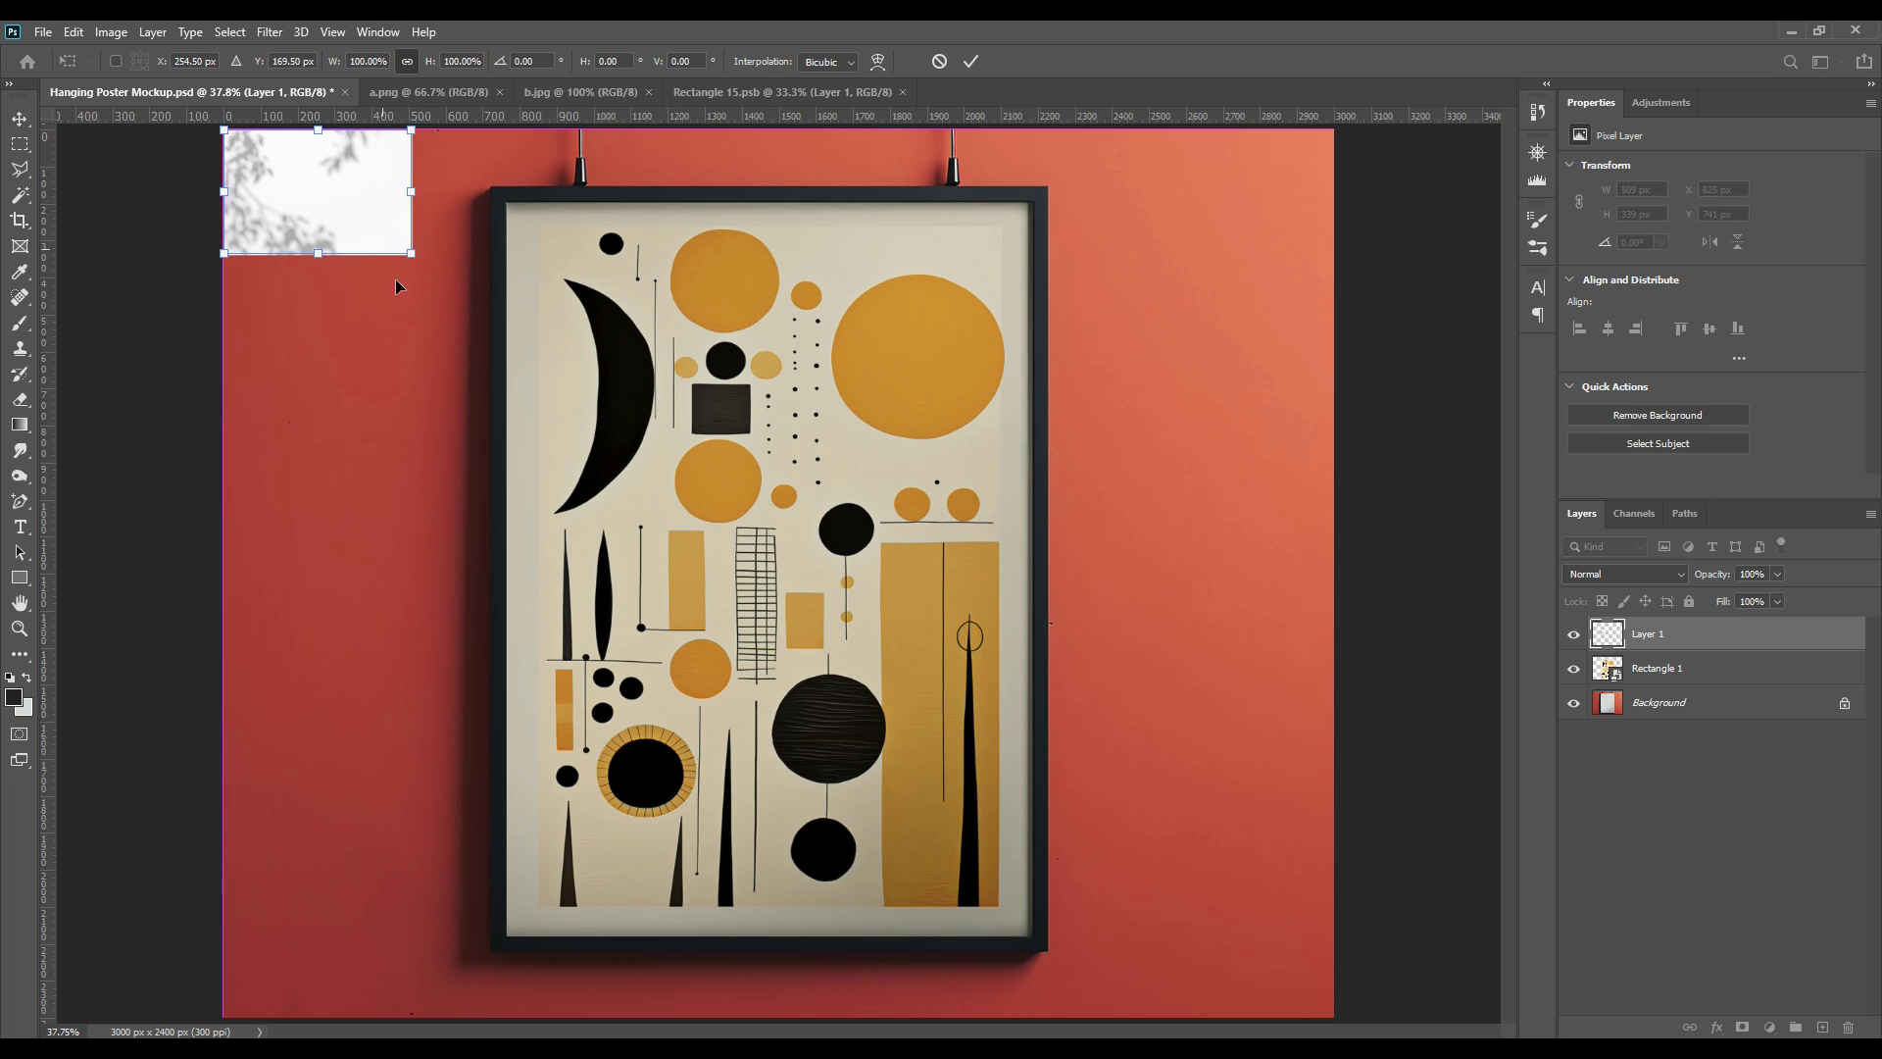
pyautogui.moveTo(412, 254)
pyautogui.mouseDown()
pyautogui.moveTo(723, 608)
pyautogui.moveTo(1334, 1014)
pyautogui.mouseUp()
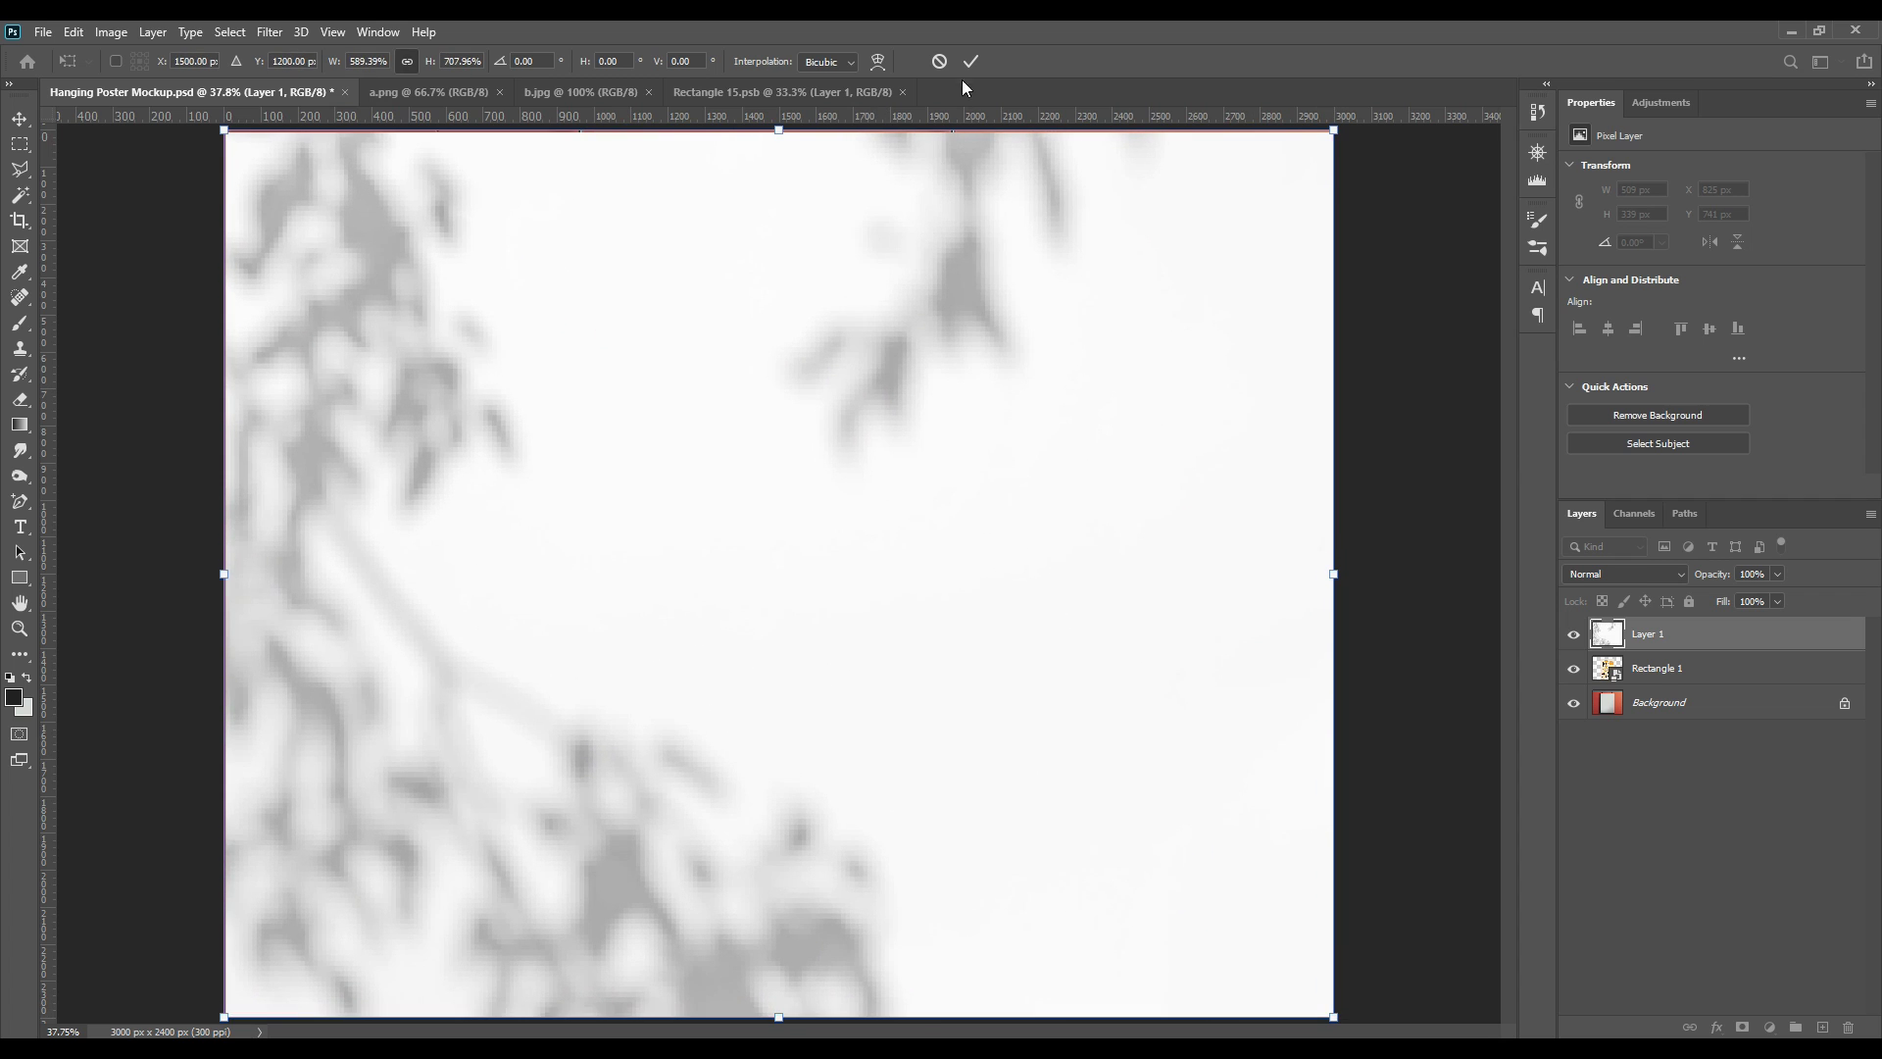
pyautogui.click(970, 61)
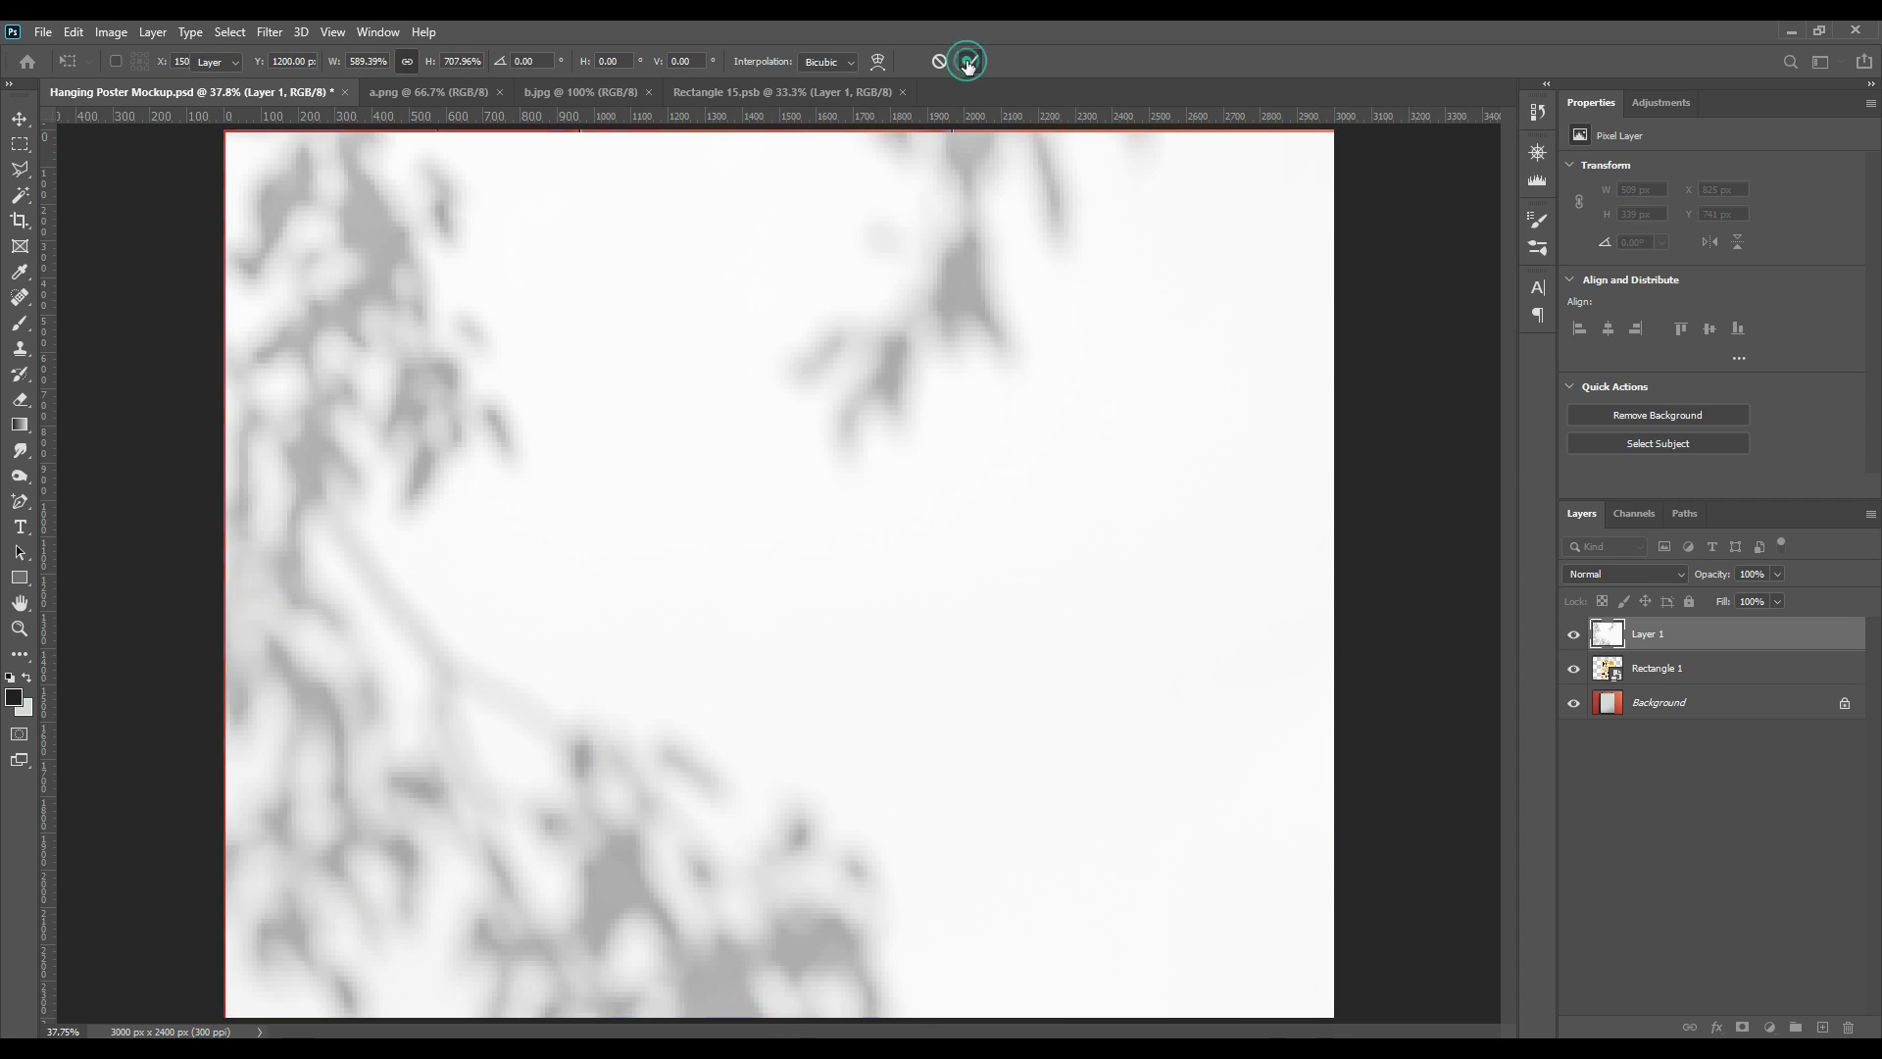
pyautogui.click(1649, 573)
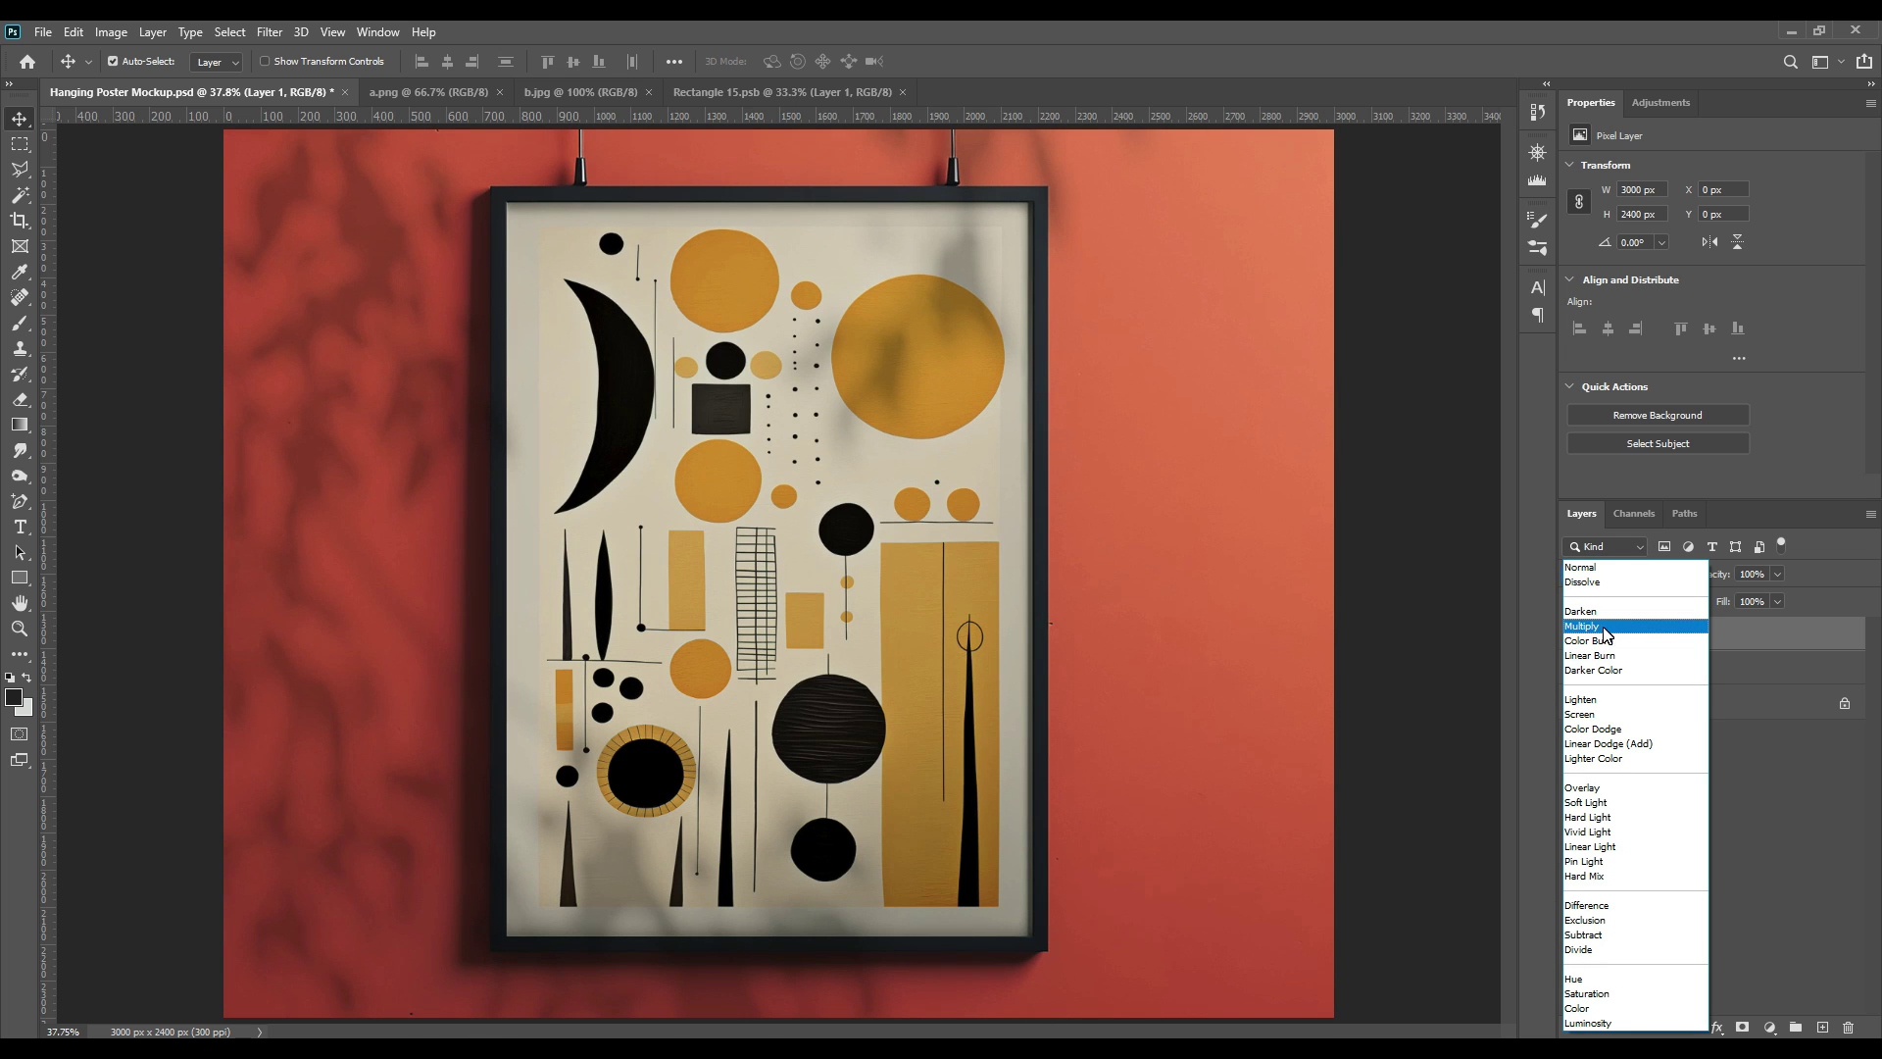
# Step: Blend the leaf-shadow layer with Multiply and rename it 'Shadow Overly'
pyautogui.click(1605, 628)
pyautogui.click(1692, 763)
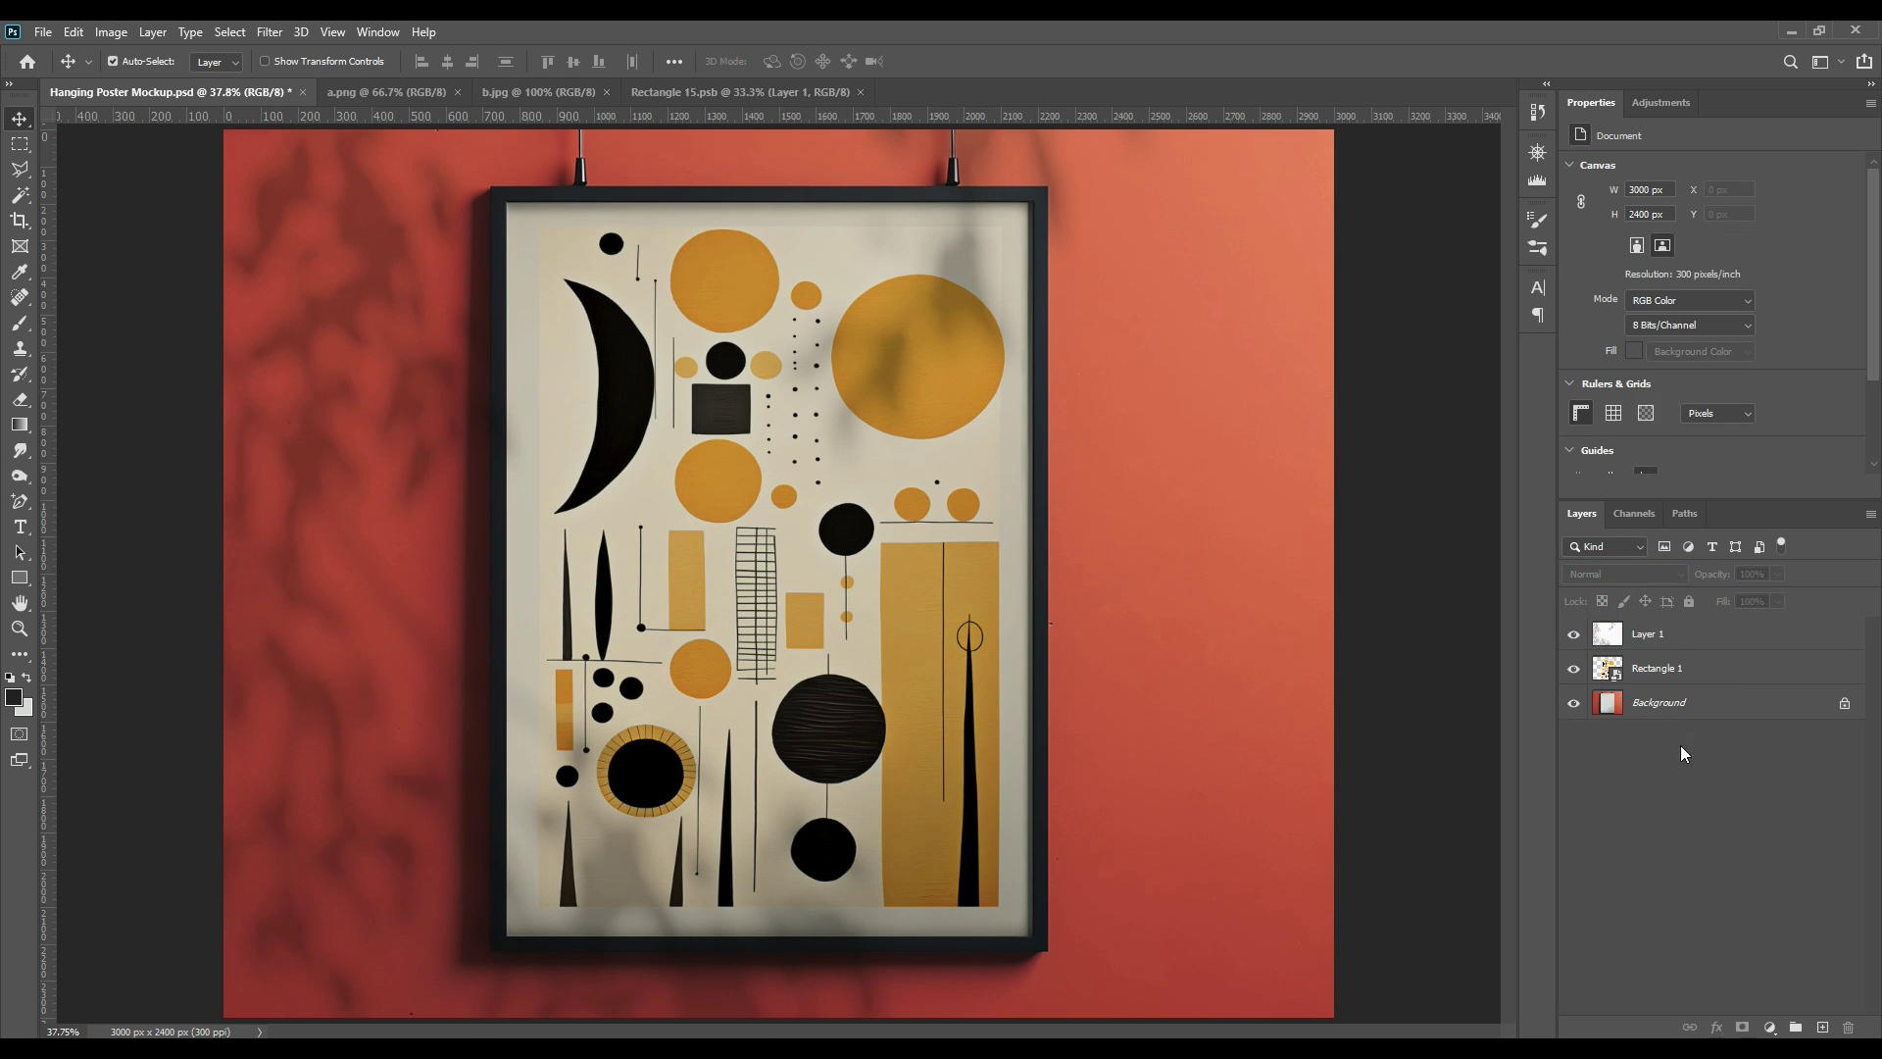
pyautogui.doubleClick(1649, 635)
pyautogui.write('S')
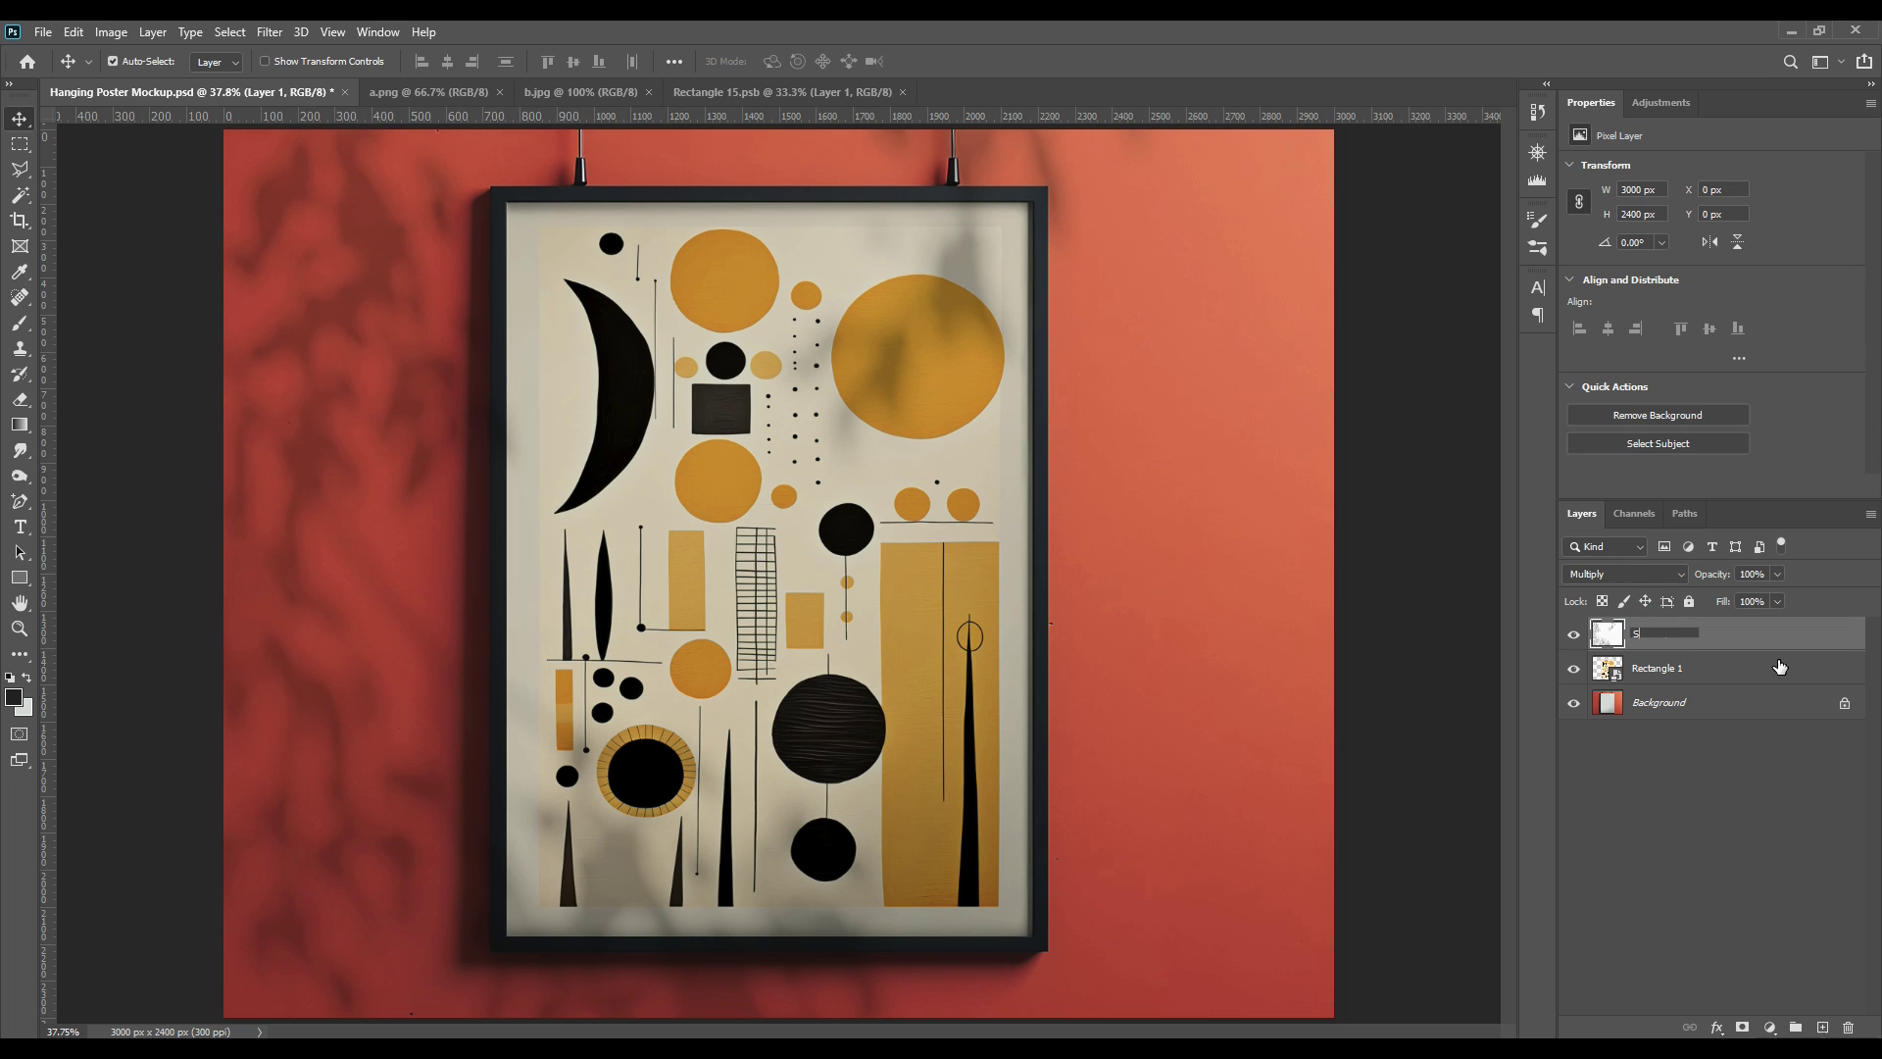
pyautogui.write('hadow Overly')
pyautogui.press('Return')
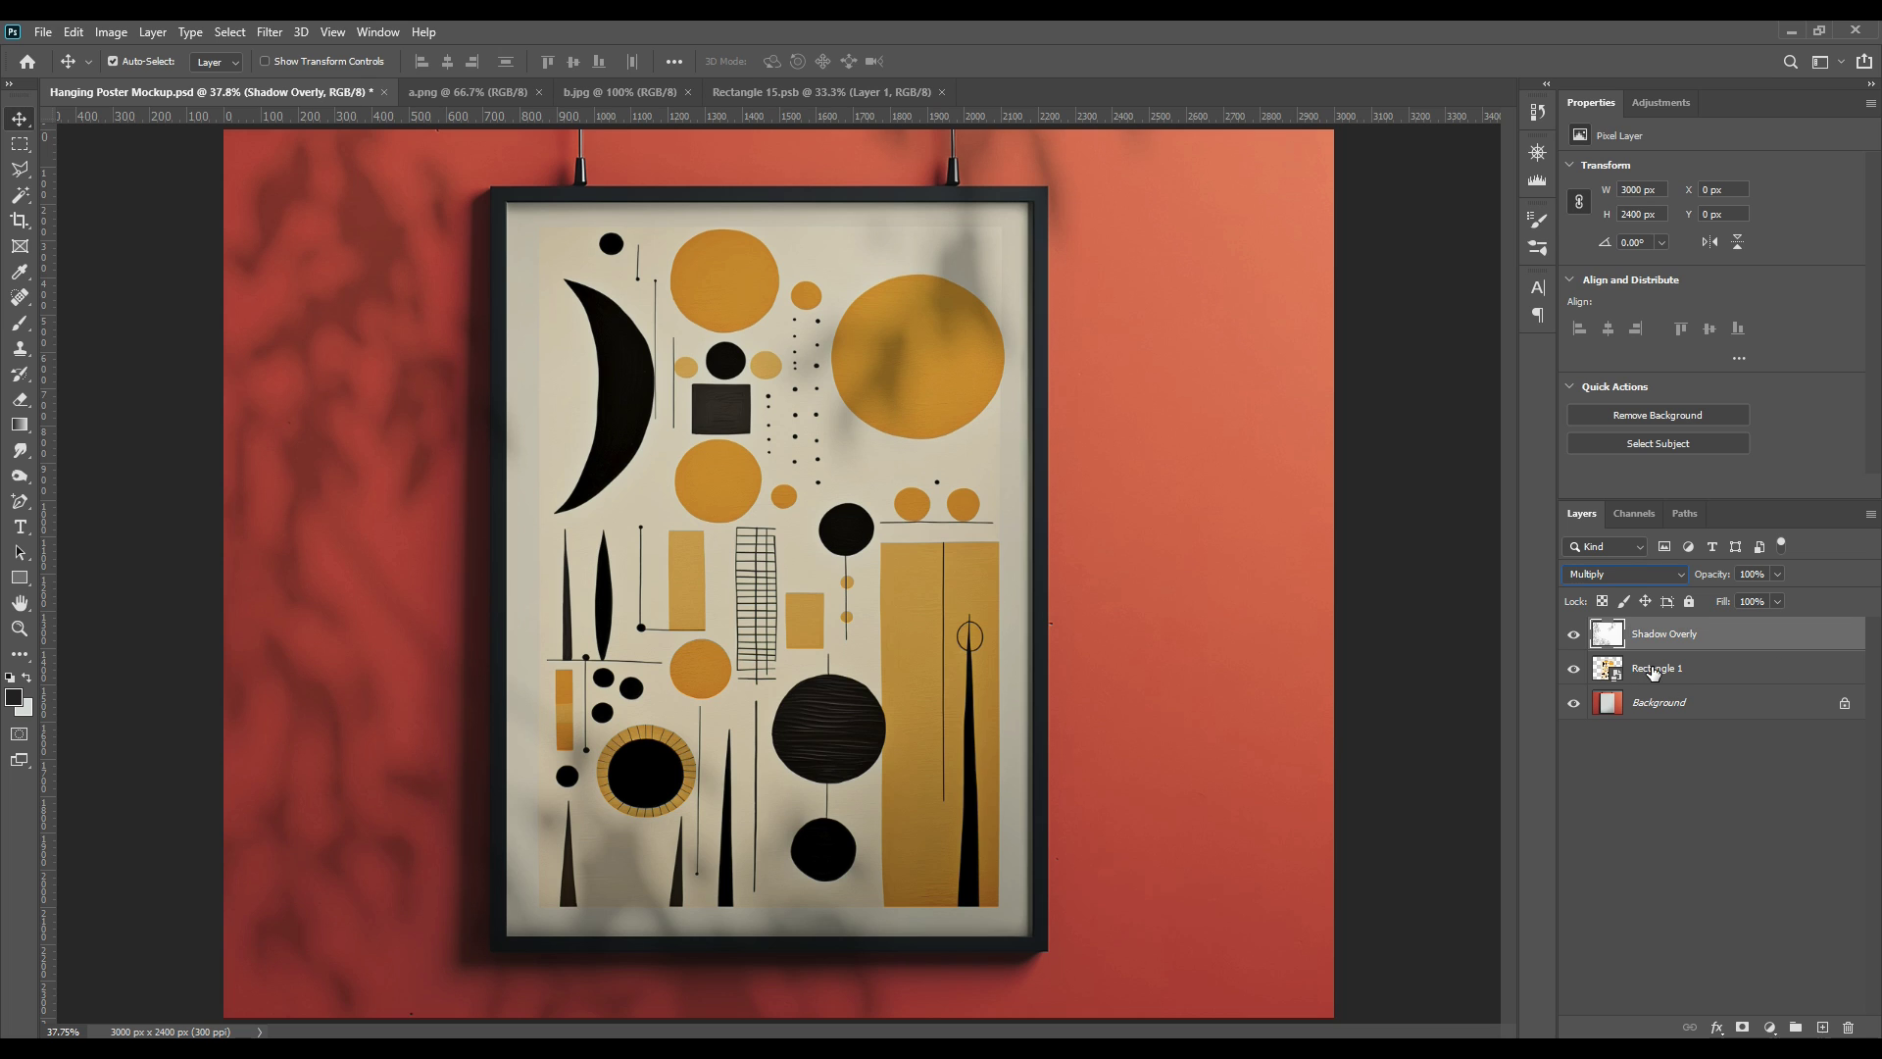
# Step: Rename the Rectangle 1 layer to 'Place Your DEsign Here'
pyautogui.doubleClick(1652, 667)
pyautogui.write('Pla')
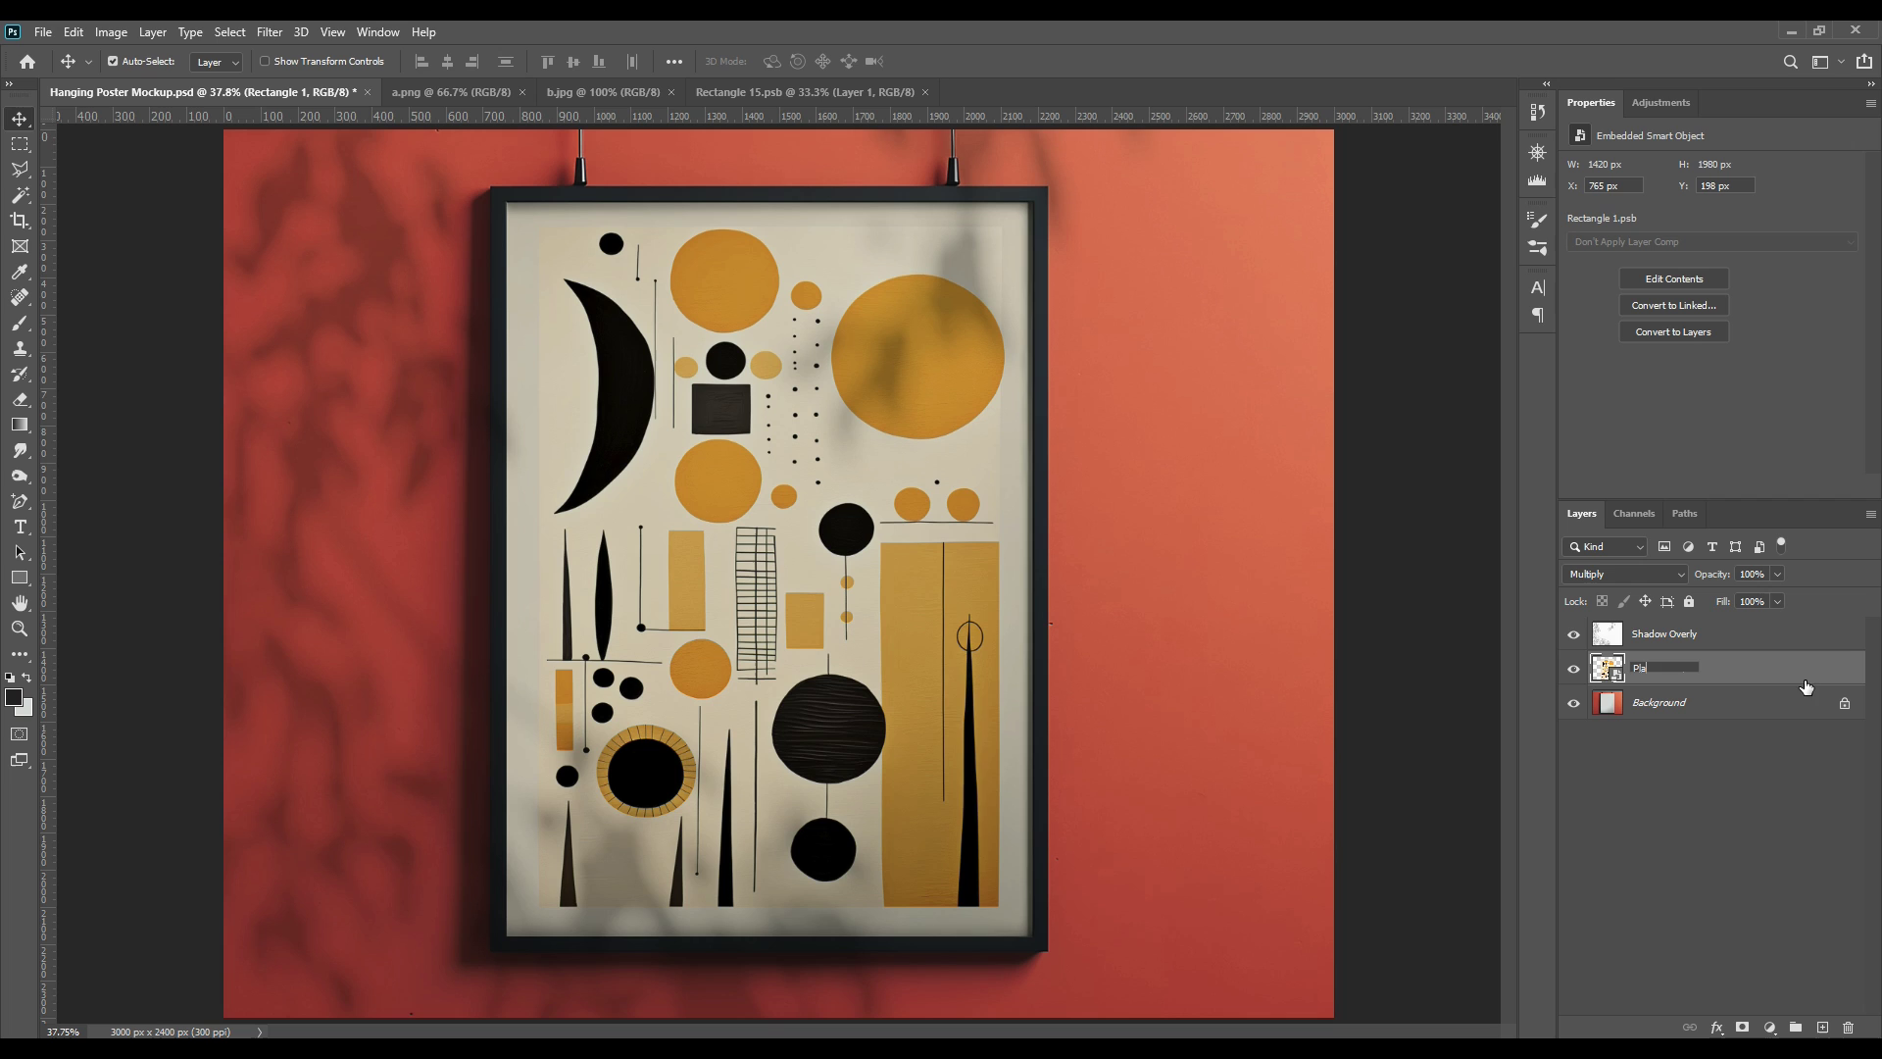
pyautogui.write('ce Your ')
pyautogui.write('DEsign H')
pyautogui.write('ere')
pyautogui.press('Return')
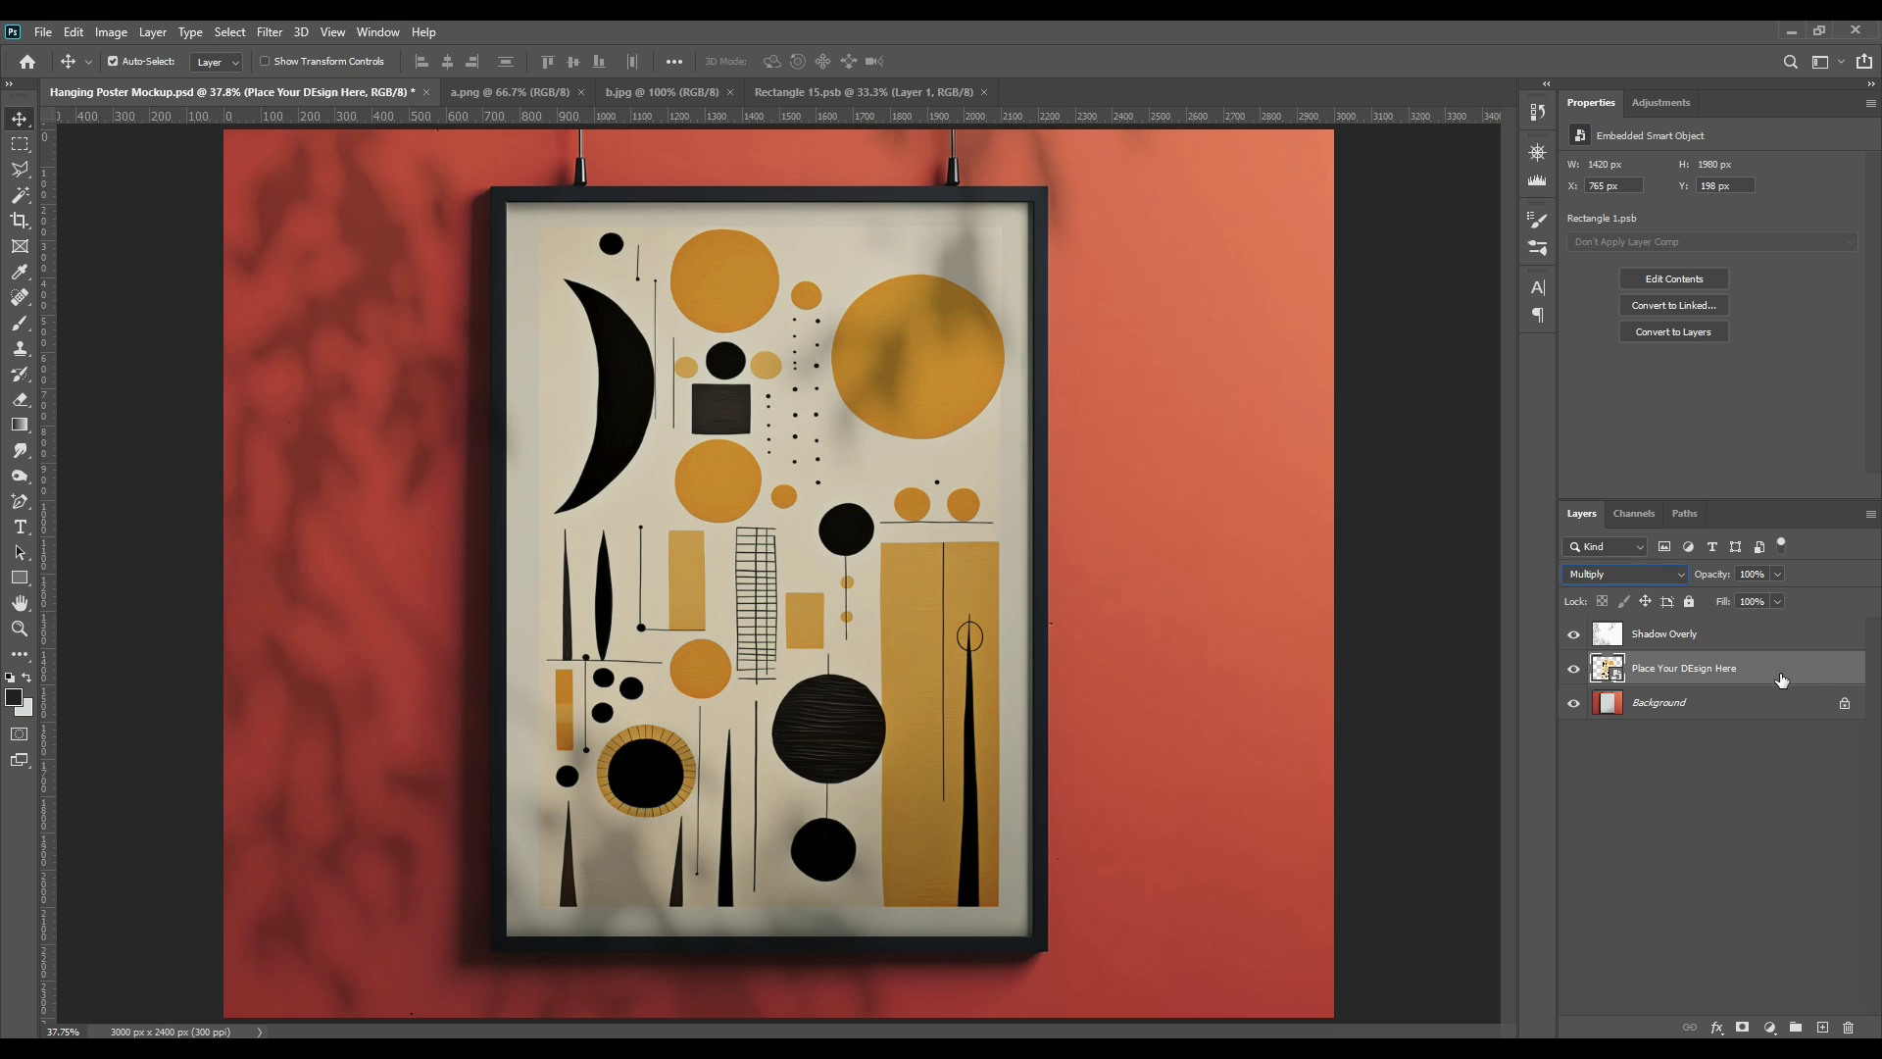
# Step: Tag Place Your DEsign Here red and Shadow Overly orange, leaving Shadow Overly selected
pyautogui.rightClick(1762, 663)
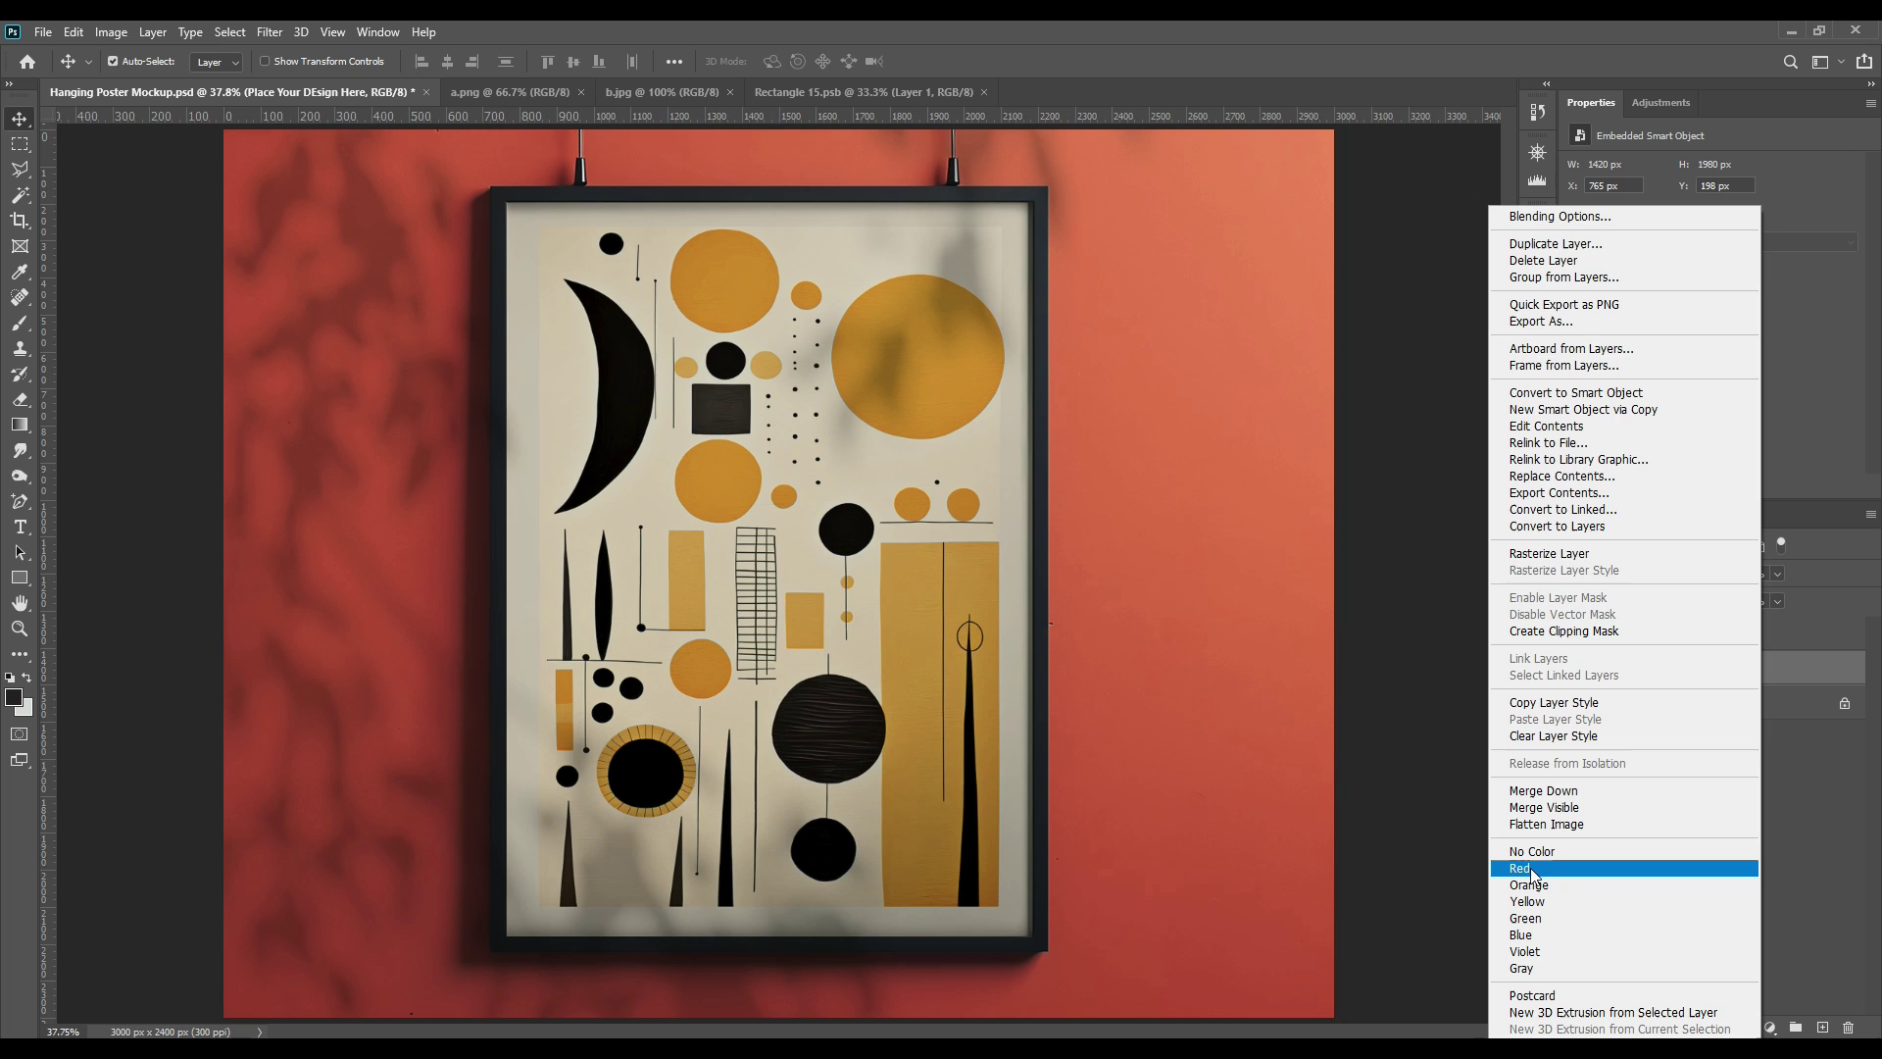
pyautogui.click(1672, 869)
pyautogui.click(1680, 762)
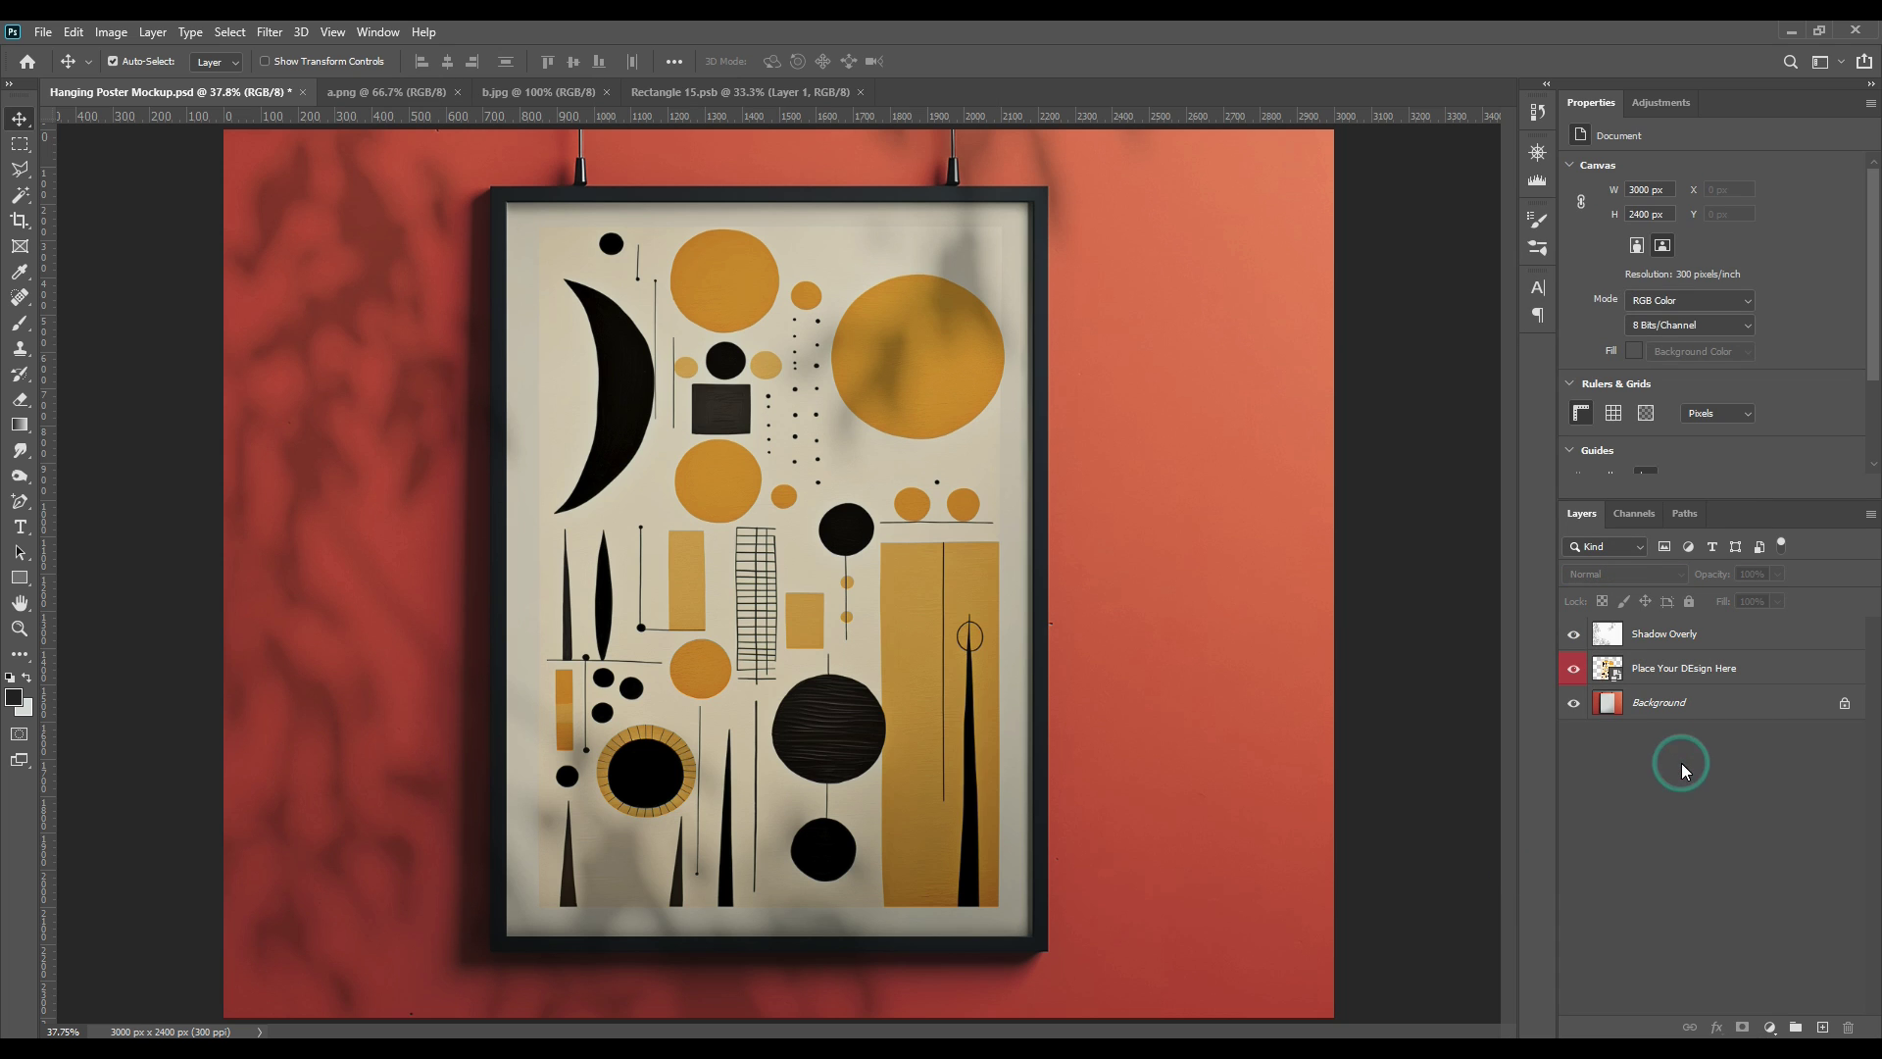
pyautogui.rightClick(1670, 648)
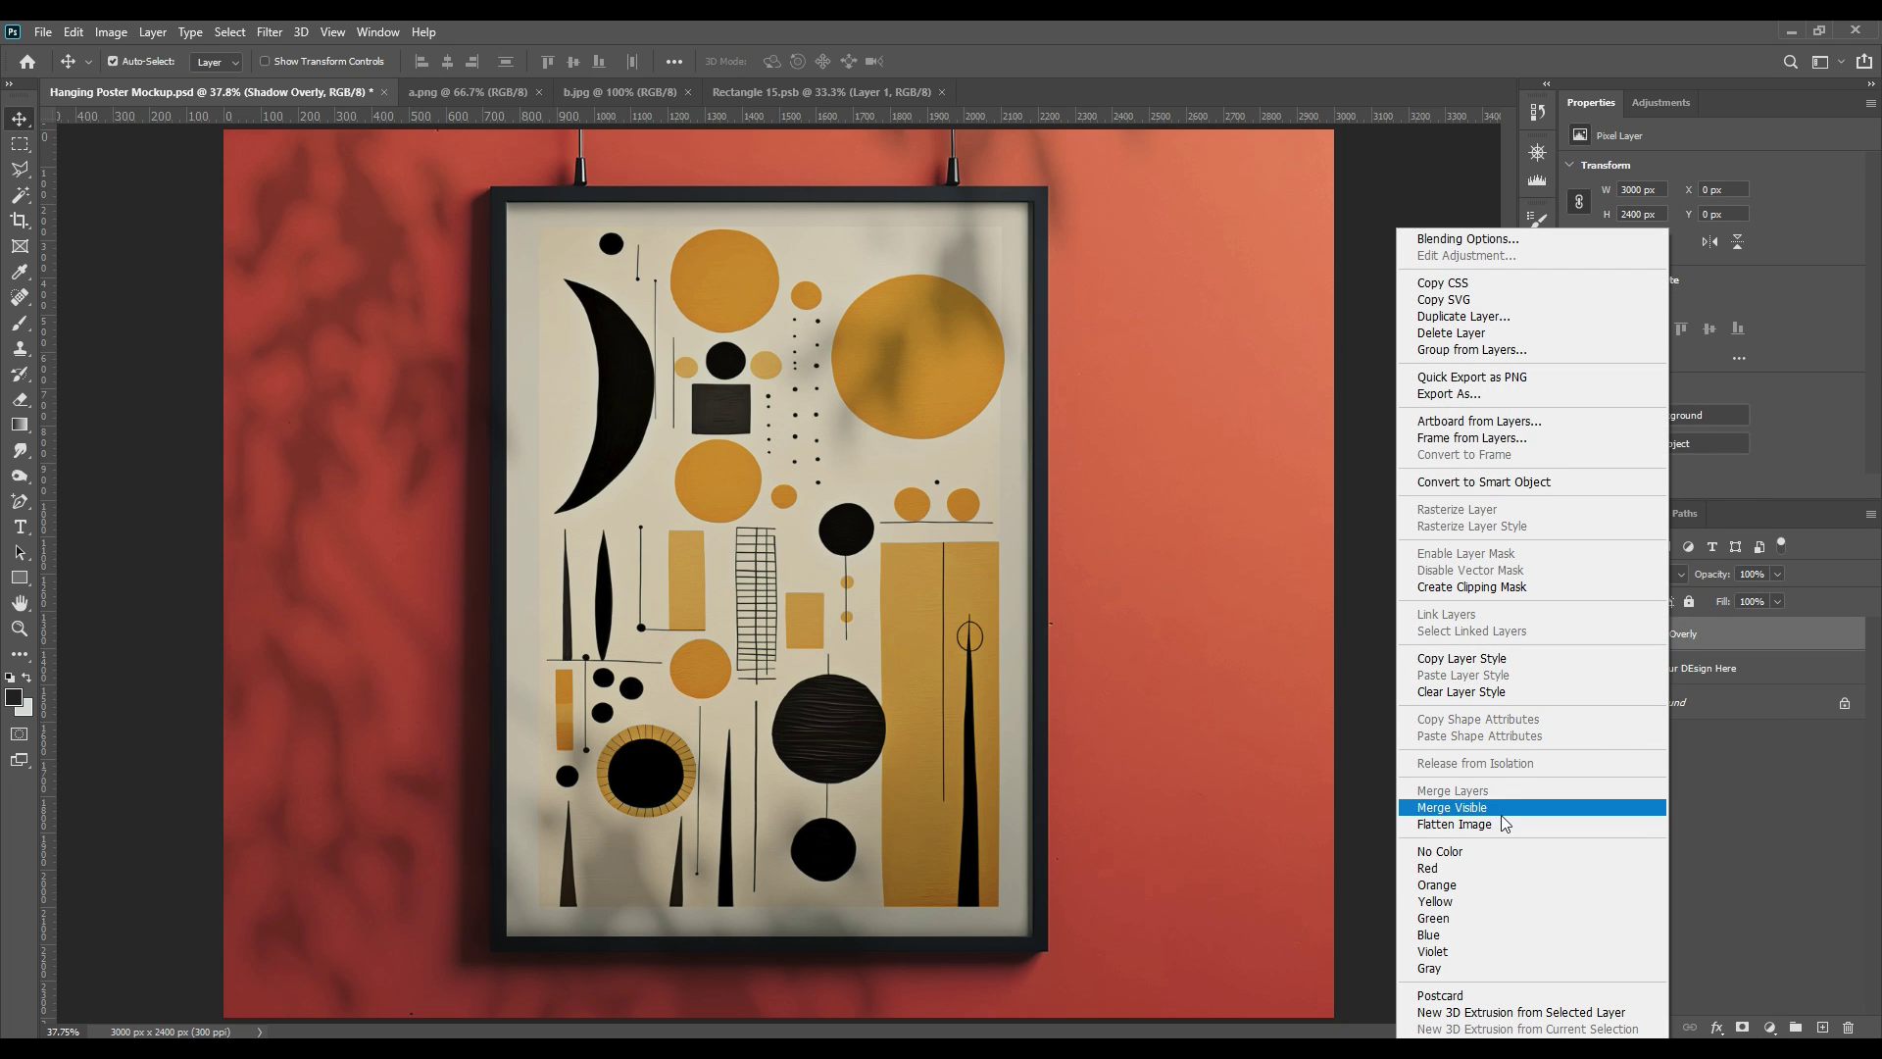
pyautogui.click(1460, 885)
pyautogui.click(1619, 808)
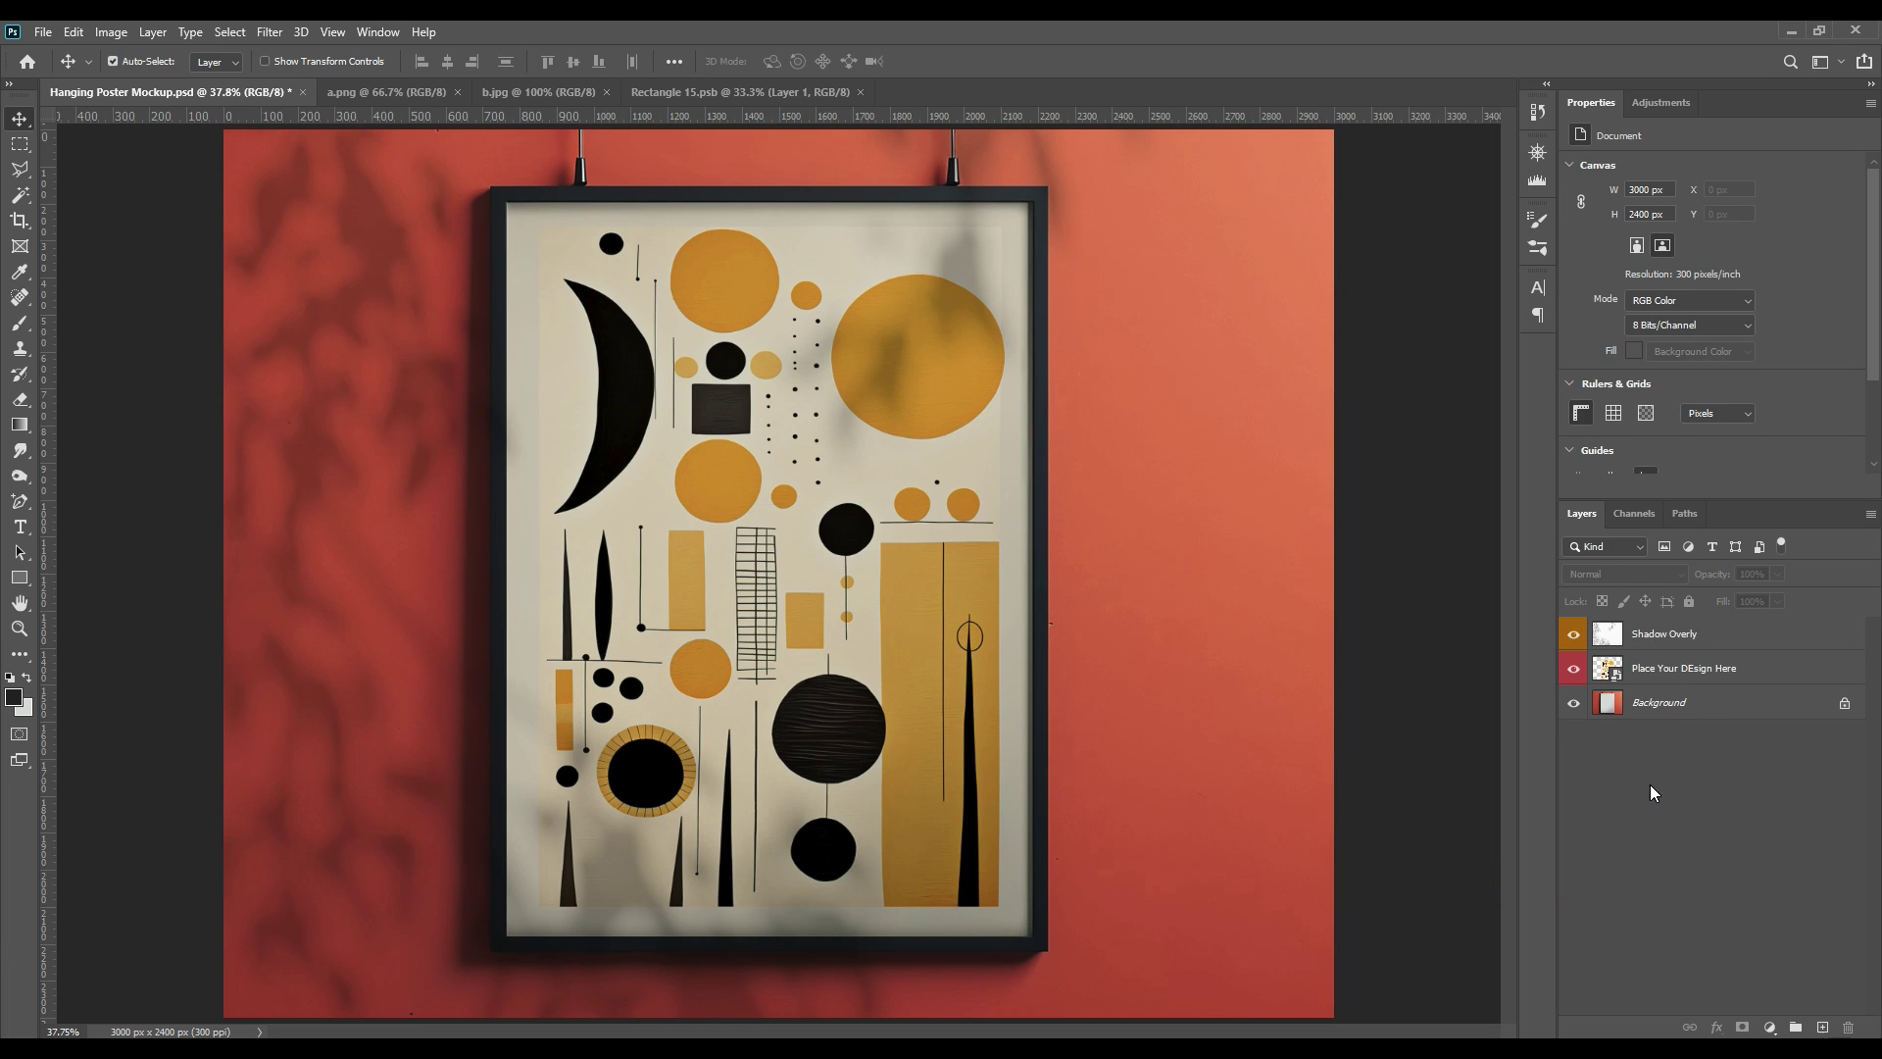
pyautogui.click(1720, 637)
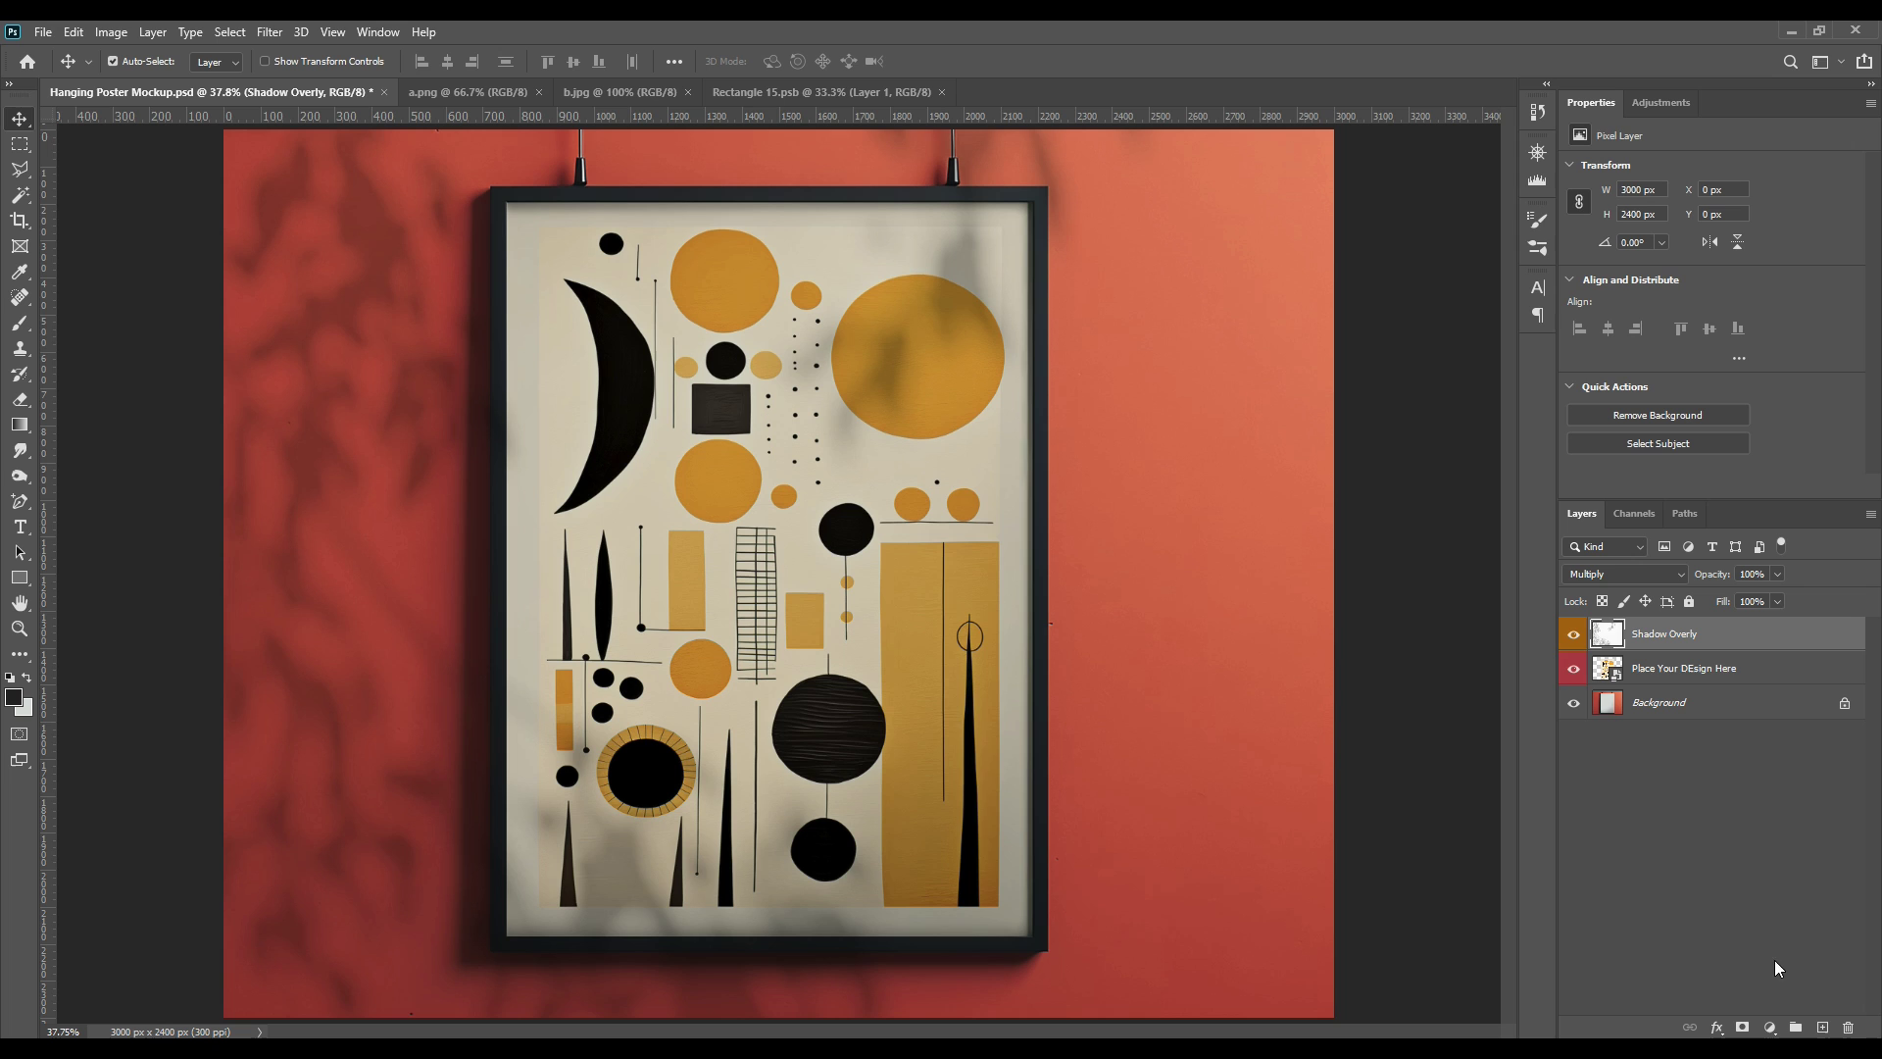
# Step: Add a Brightness/Contrast adjustment layer with brightness raised to 29
pyautogui.click(1770, 1024)
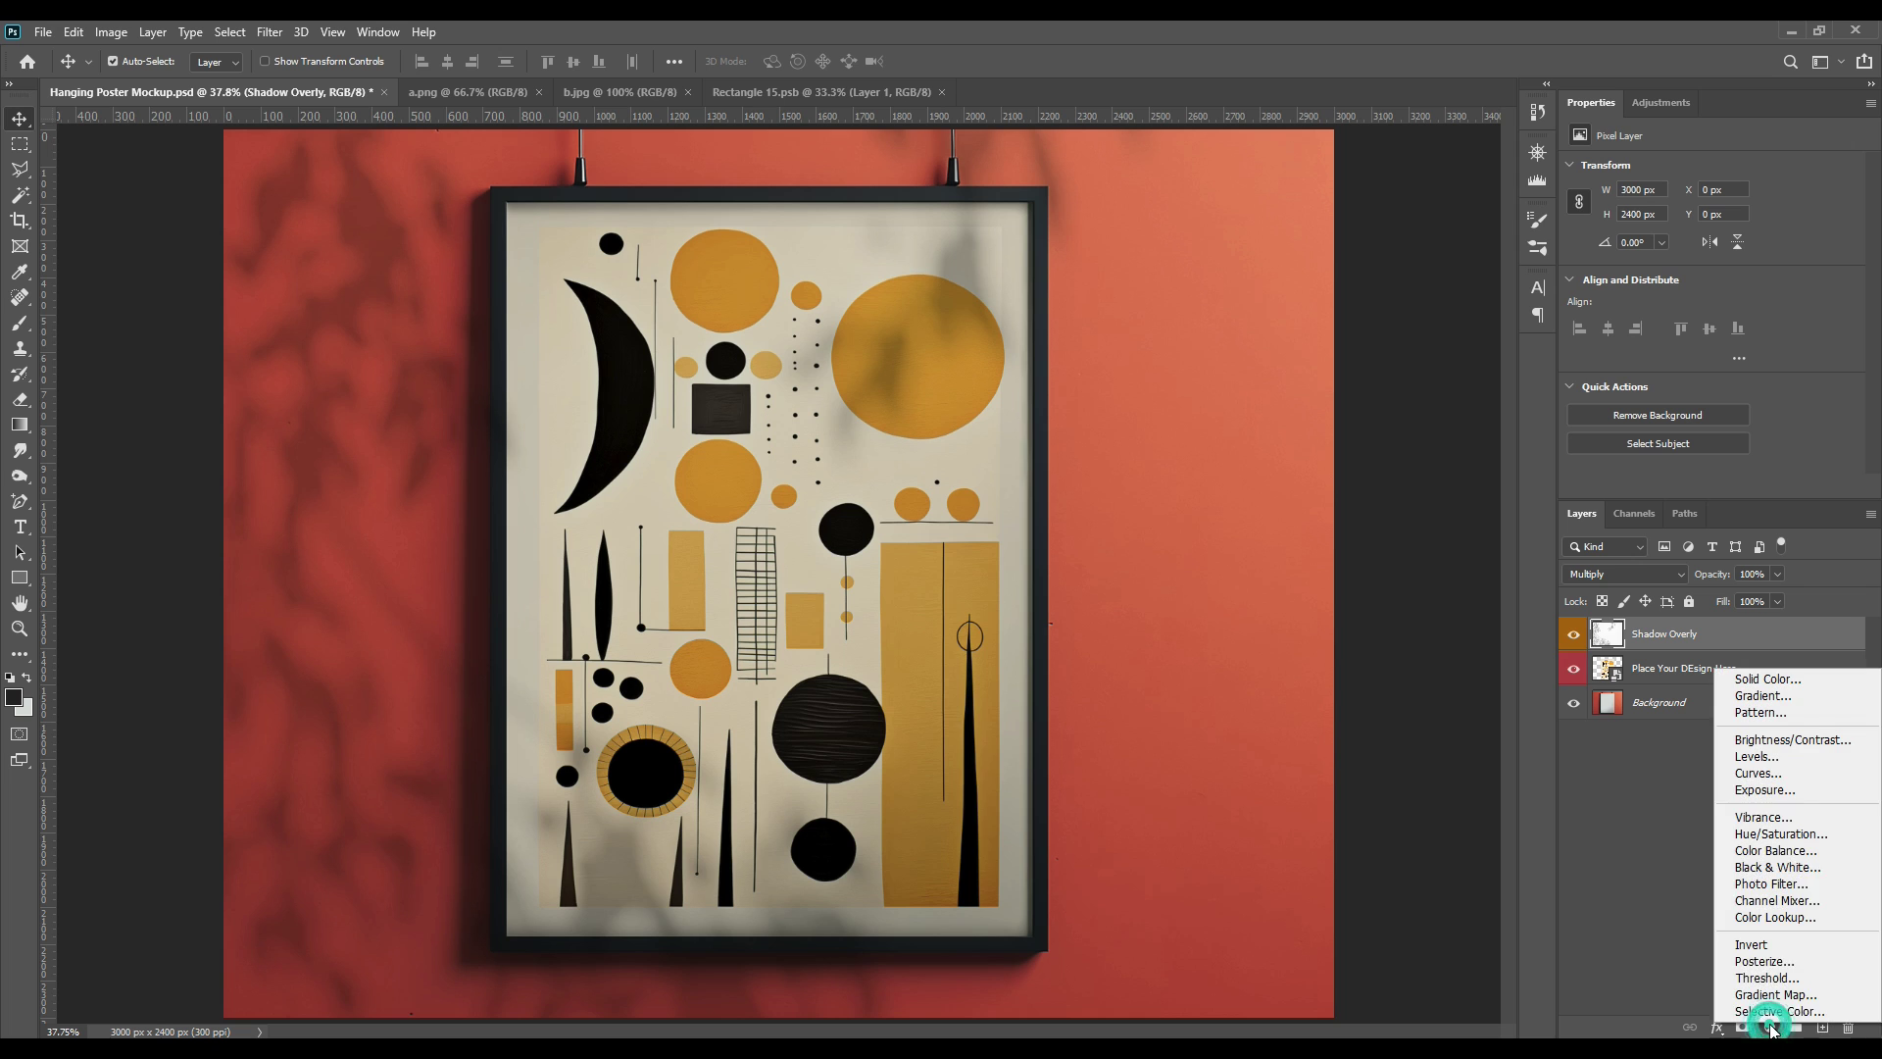
pyautogui.click(1790, 740)
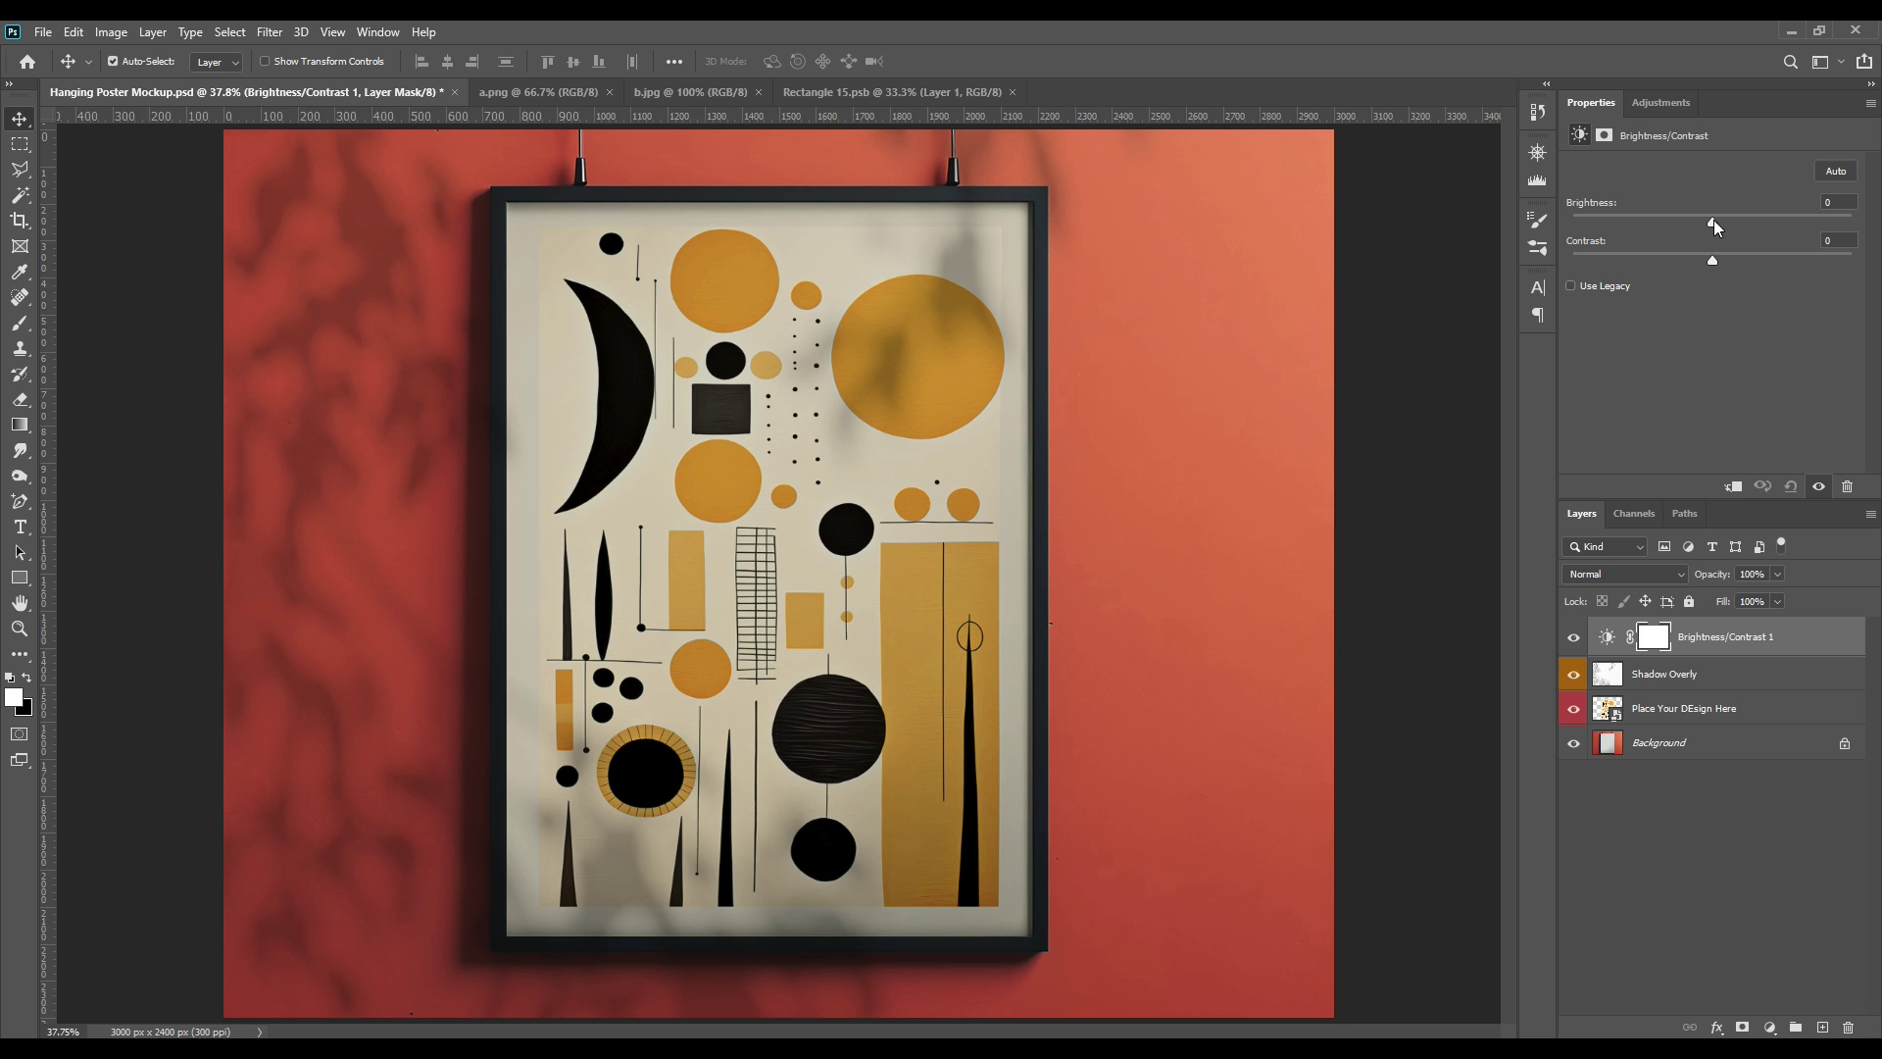
pyautogui.moveTo(1714, 223); pyautogui.dragTo(1732, 223)
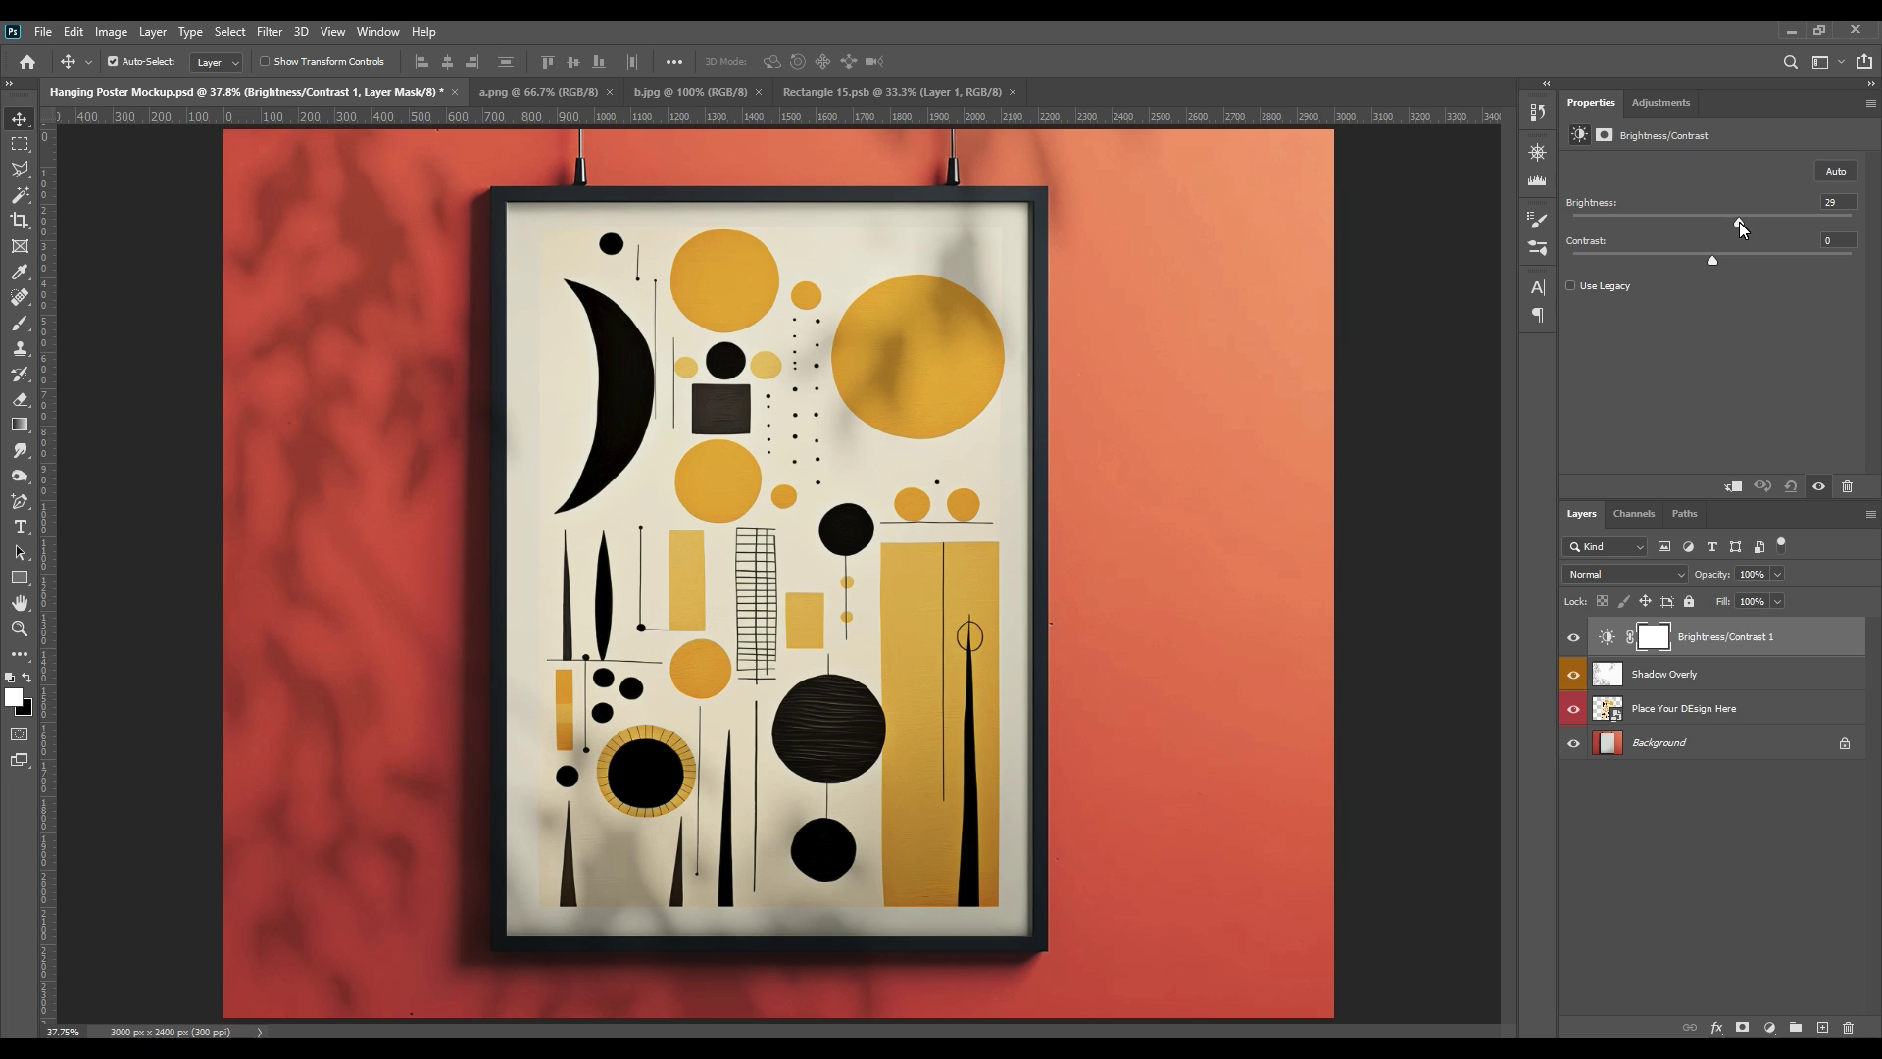
pyautogui.click(1721, 802)
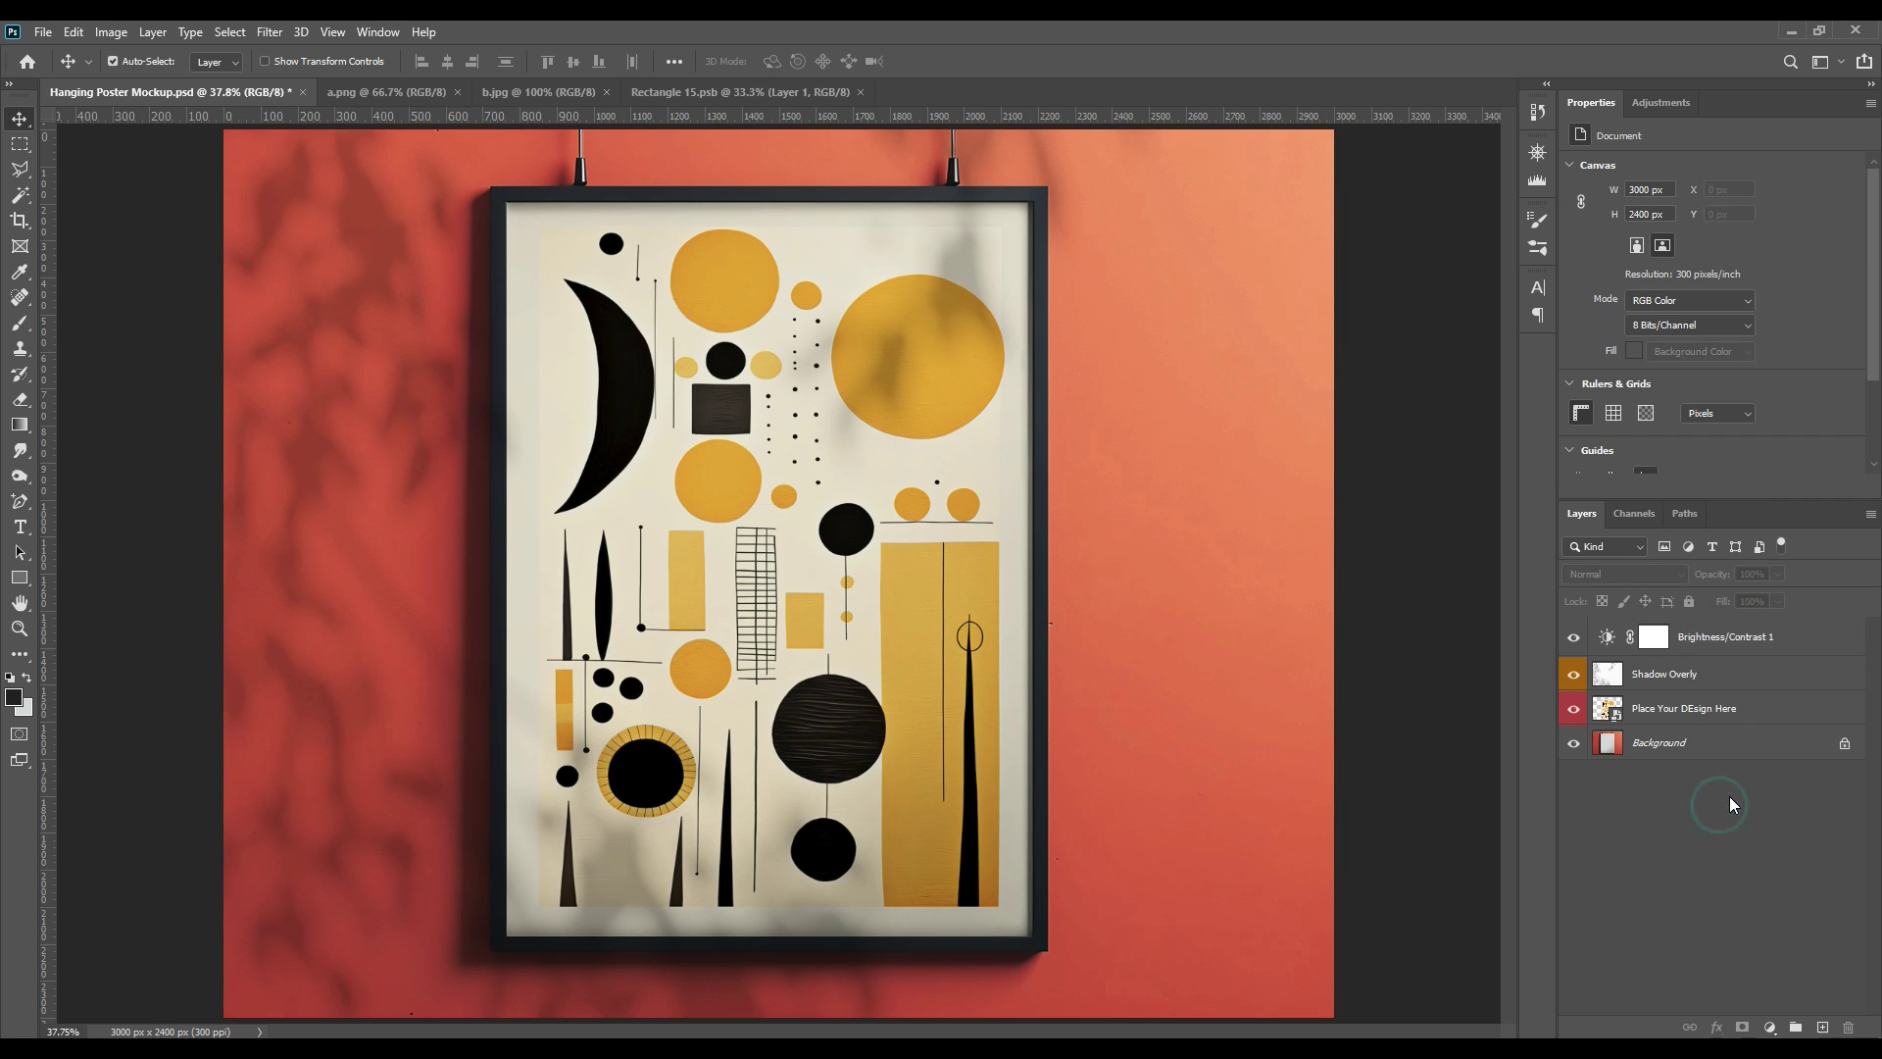
# Step: Rename the Brightness/Contrast 1 layer to 'Adjustment'
pyautogui.doubleClick(1737, 639)
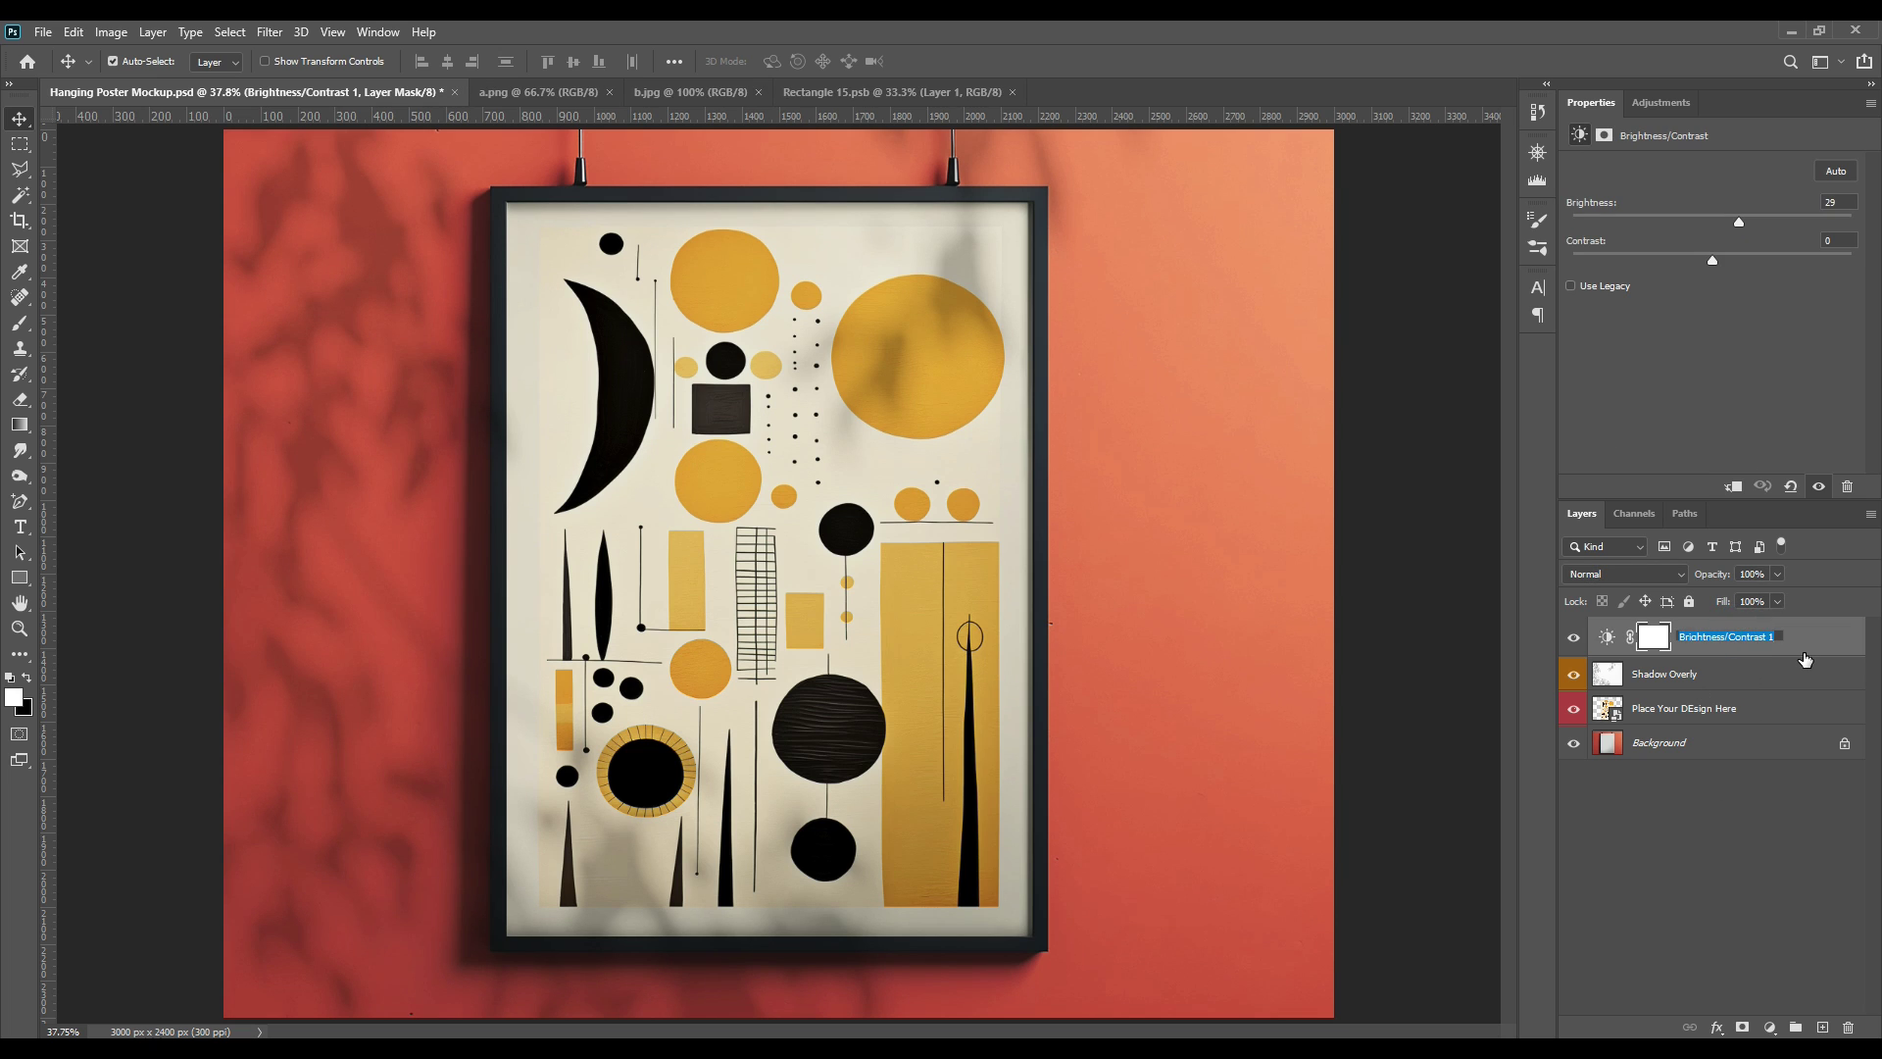
pyautogui.write('Adj')
pyautogui.write('ustment')
pyautogui.press('Return')
pyautogui.click(1714, 830)
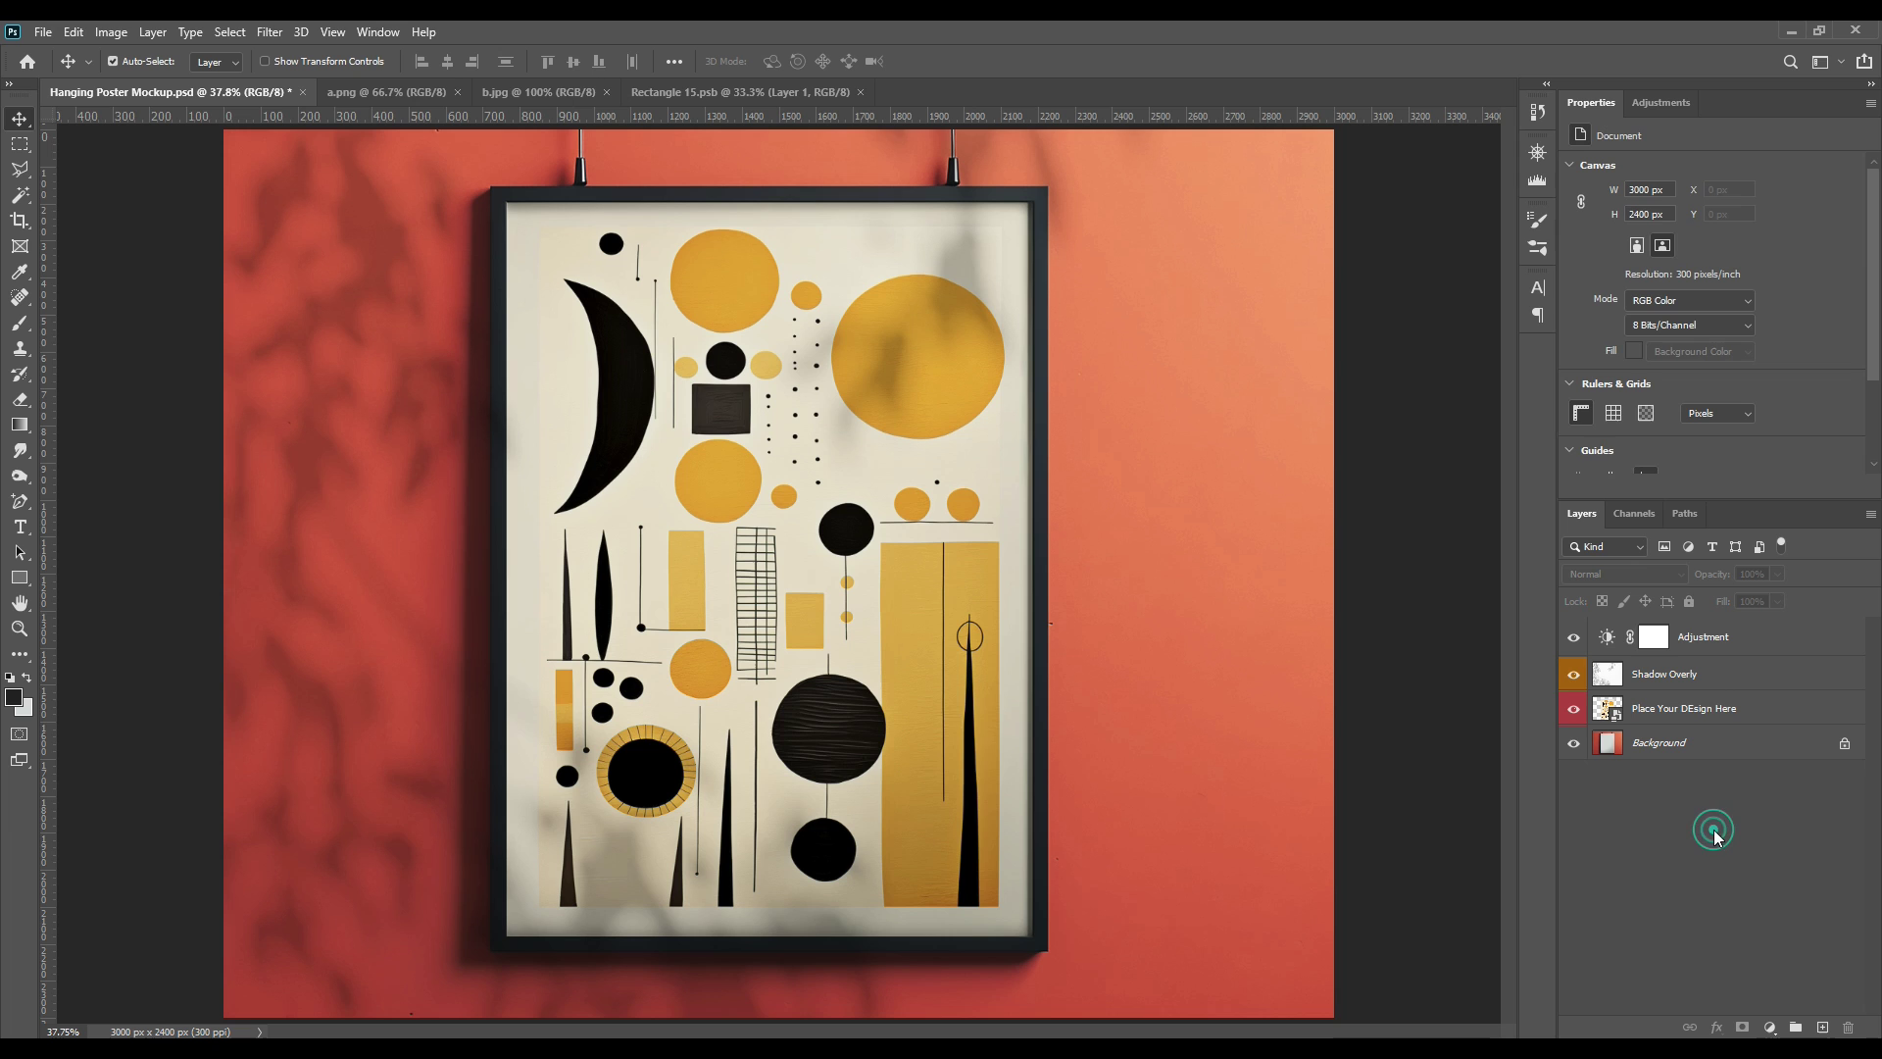
pyautogui.click(1573, 708)
pyautogui.click(1573, 710)
pyautogui.click(1574, 675)
pyautogui.click(1573, 638)
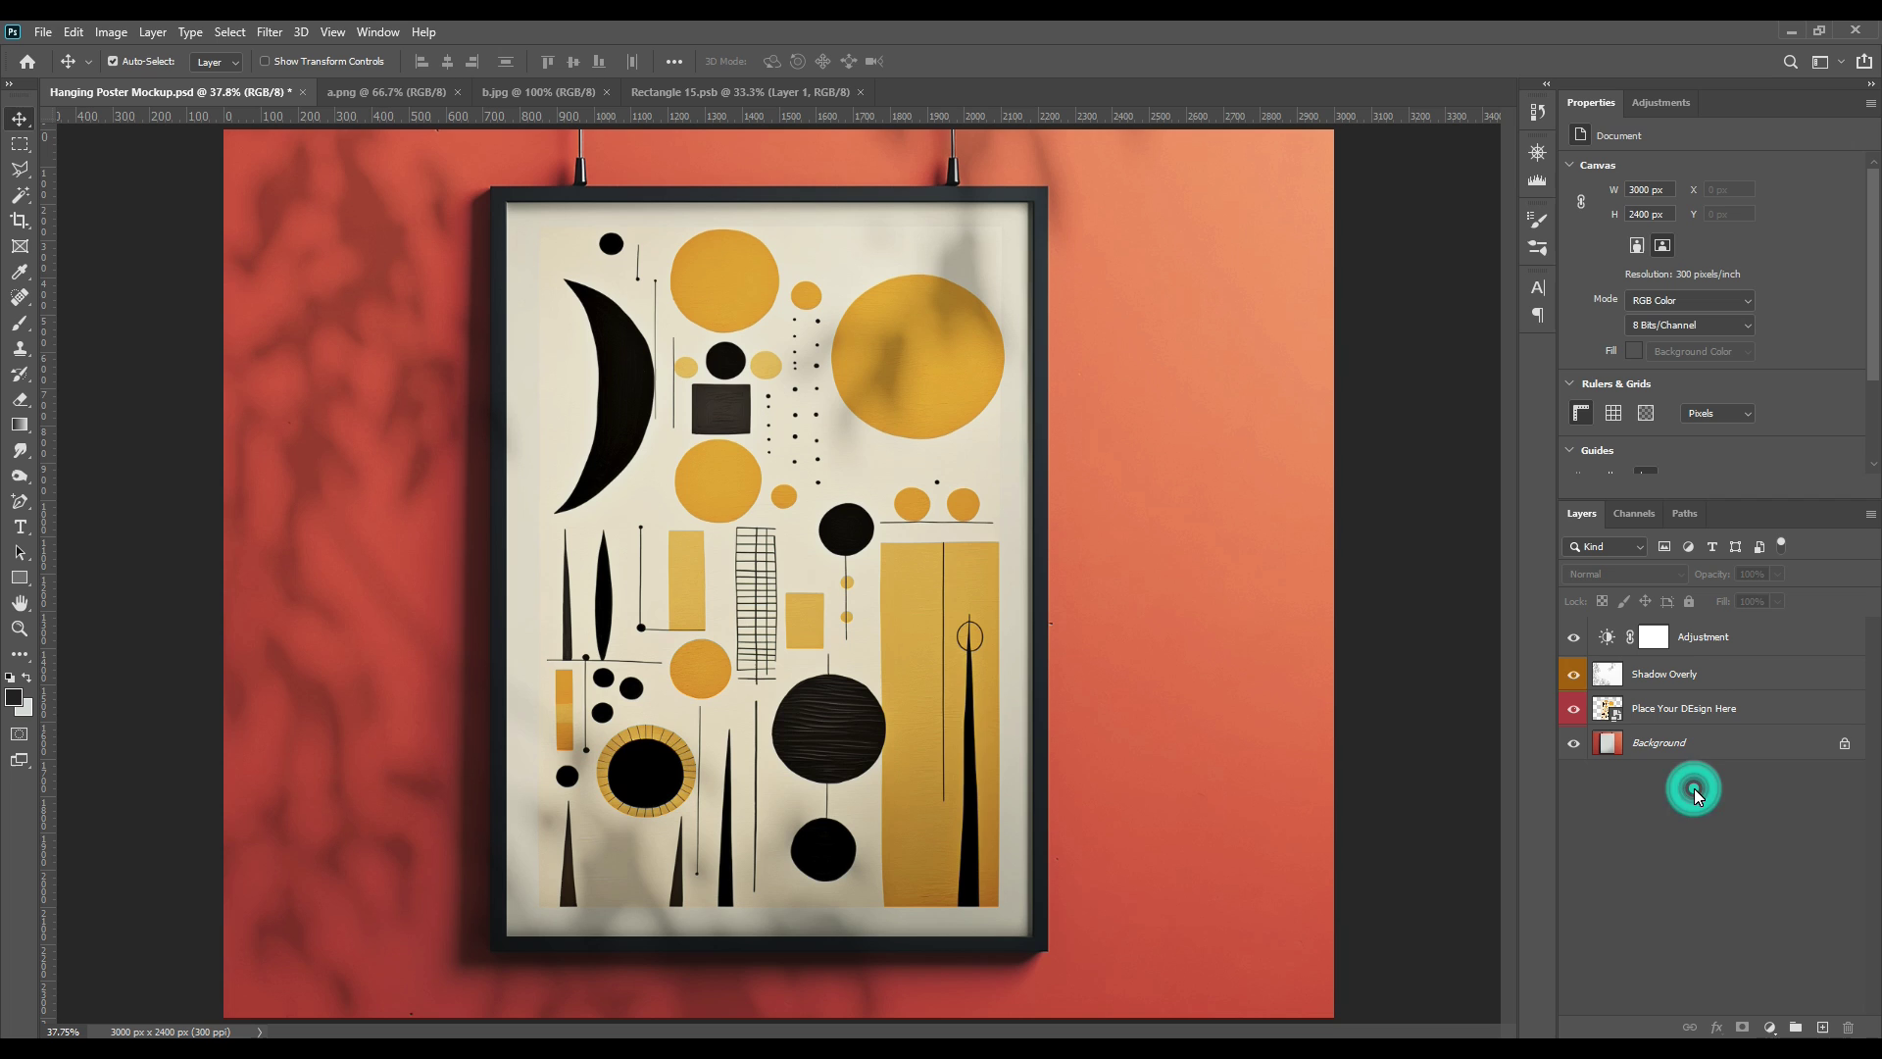